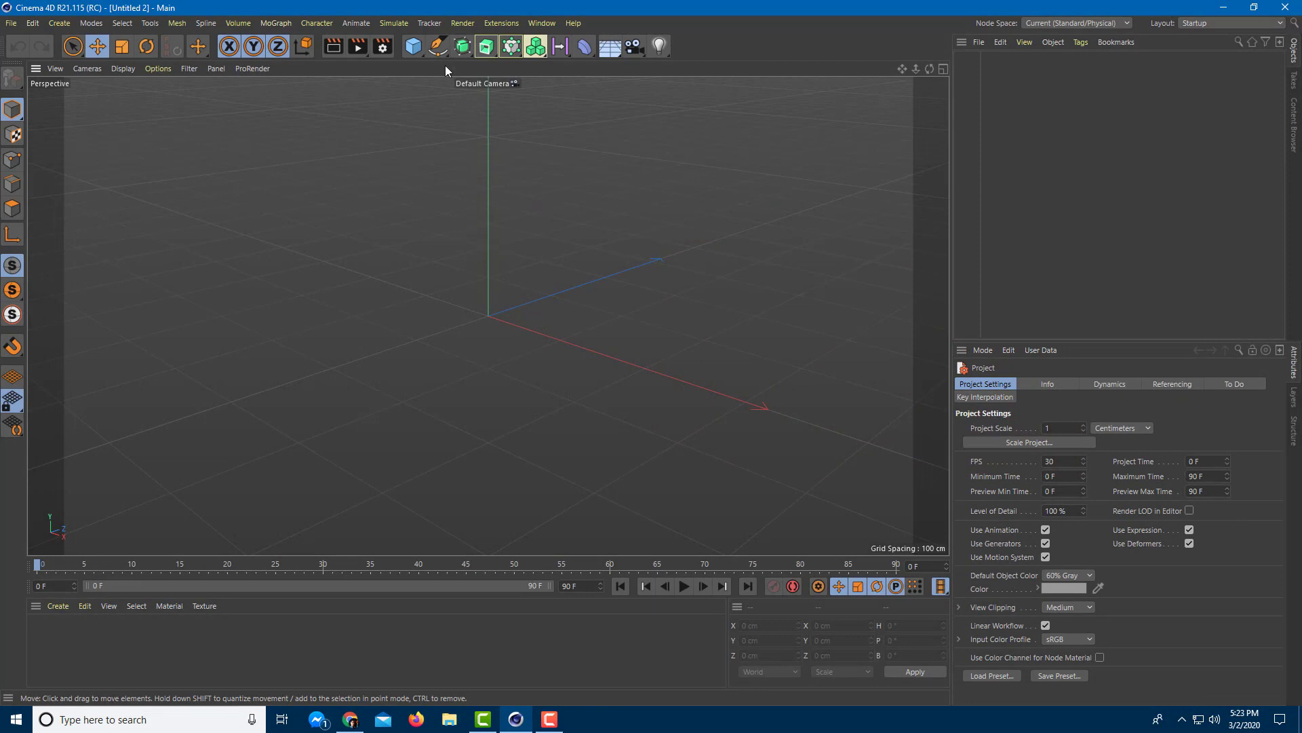
- Create a sphere and add hair to it
{"action": "left_click", "coordinate": [413, 46]}
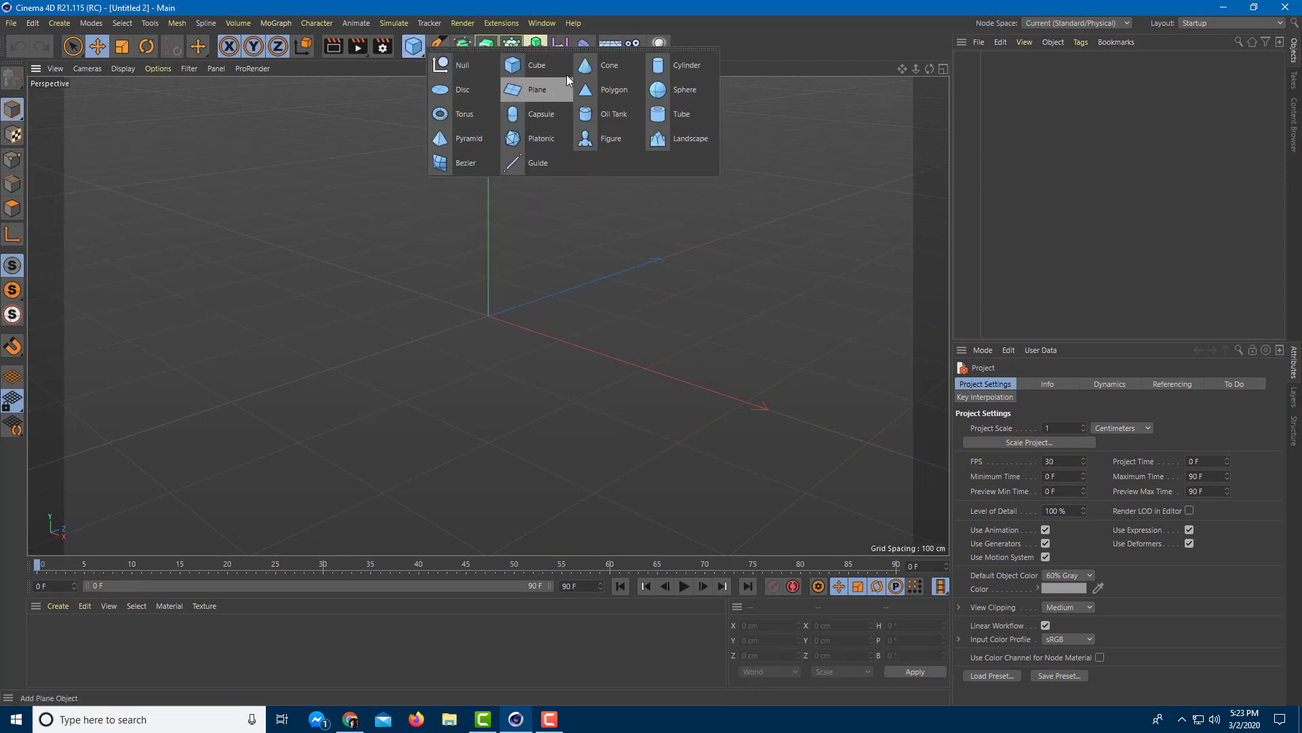
{"action": "left_click", "coordinate": [686, 90]}
{"action": "left_click", "coordinate": [396, 24]}
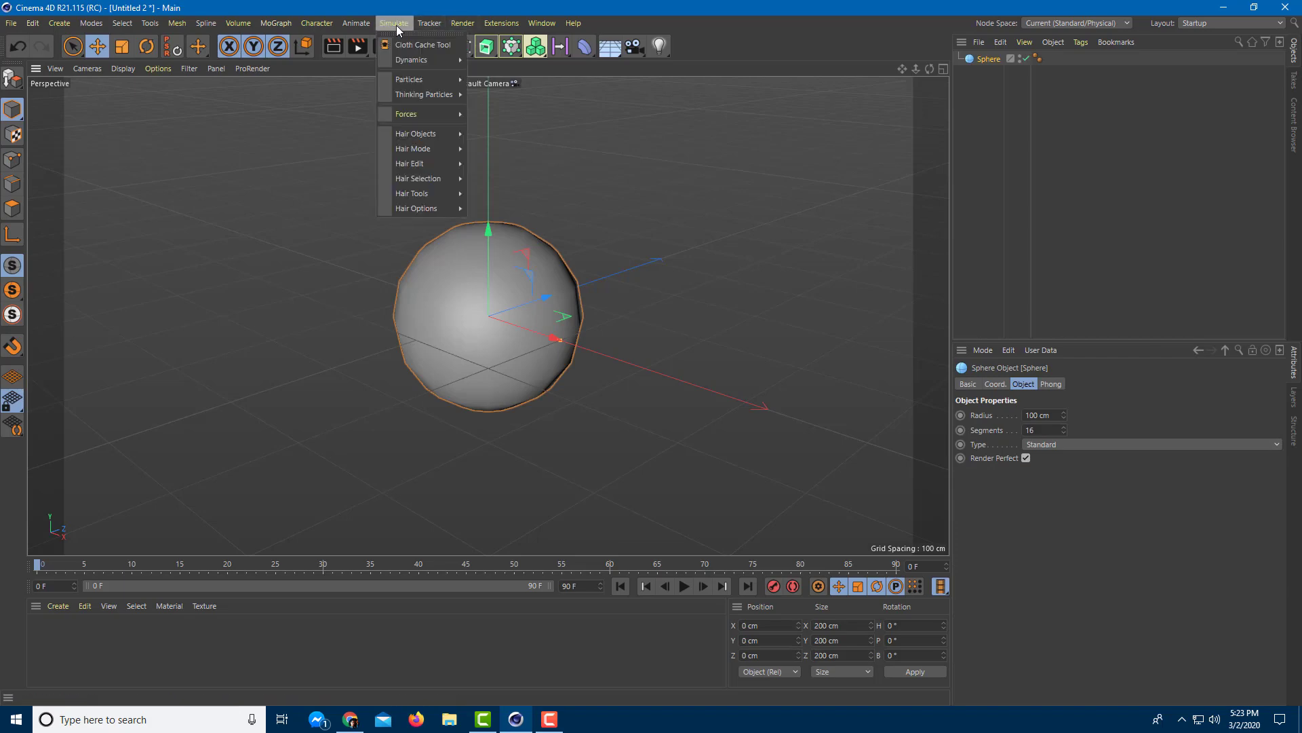
{"action": "mouse_move", "coordinate": [438, 136]}
{"action": "left_click", "coordinate": [517, 141]}
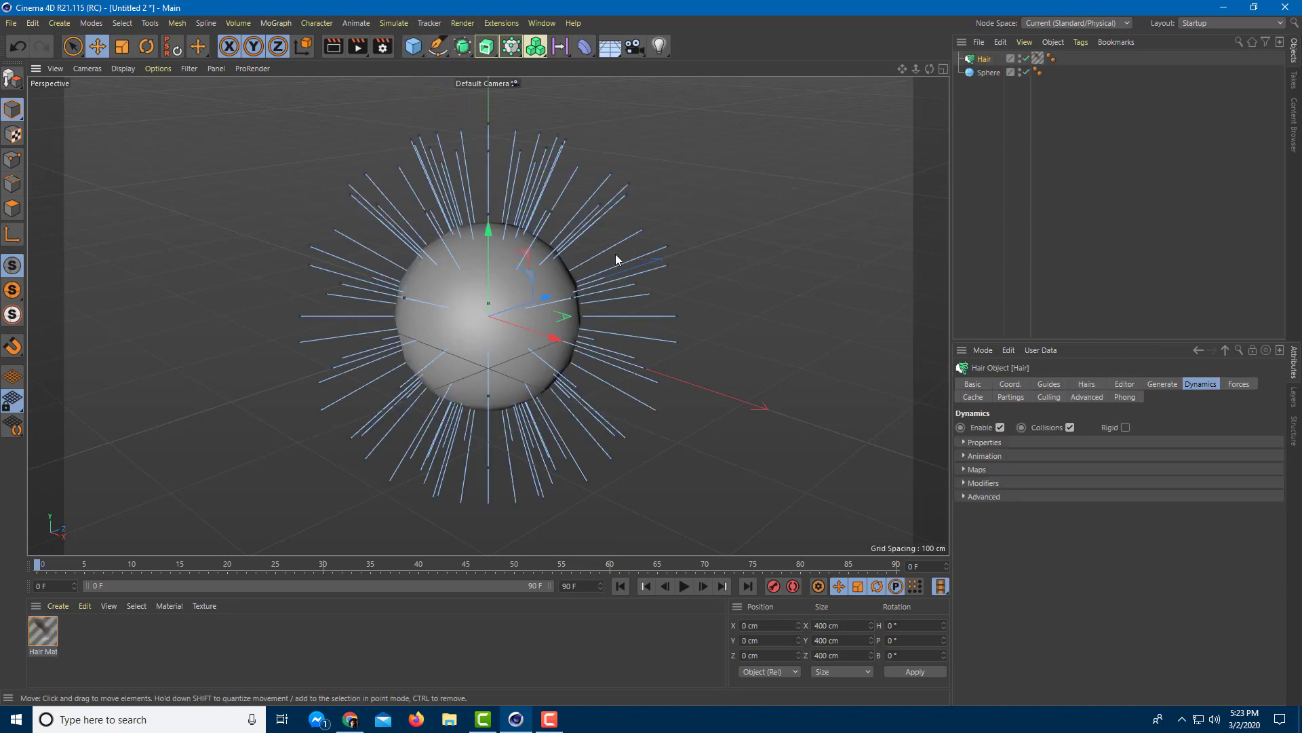
- Play the hair dynamics up to frame 78, rendering the view before and after the simulation
{"action": "key", "text": "ctrl+r"}
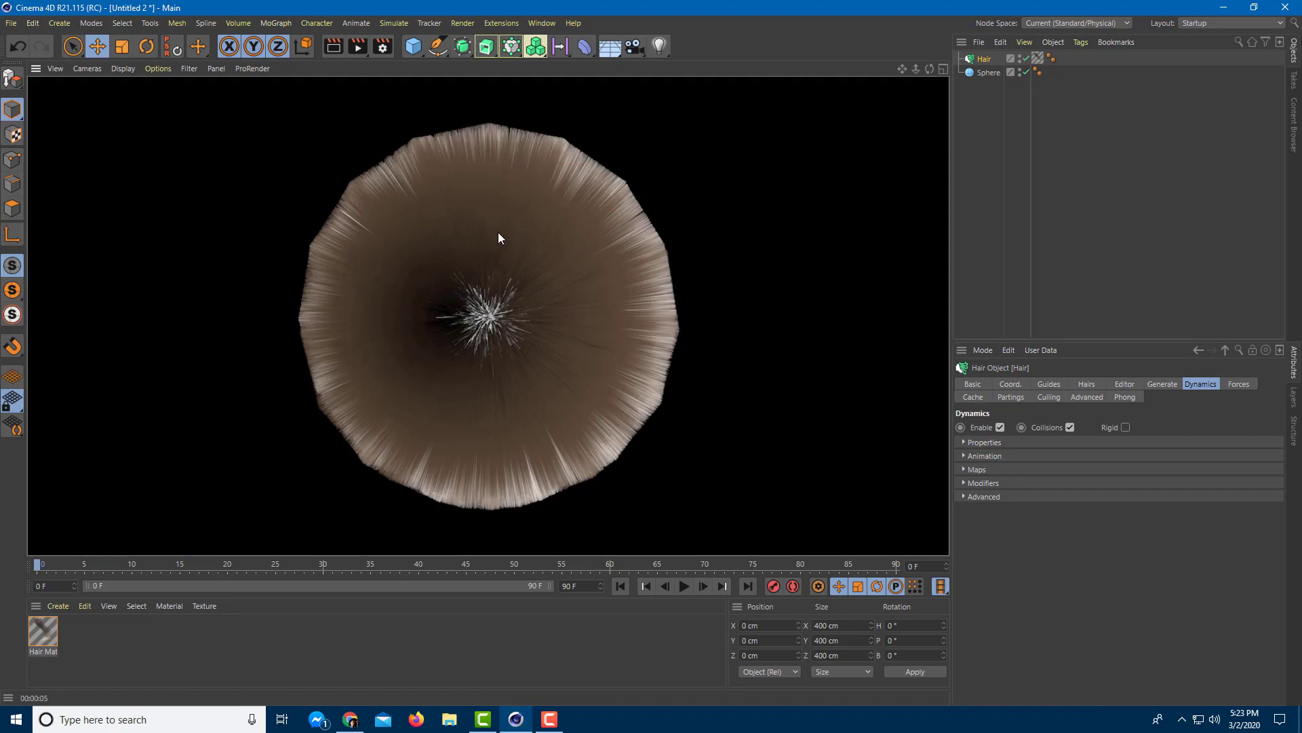
{"action": "left_click", "coordinate": [547, 294]}
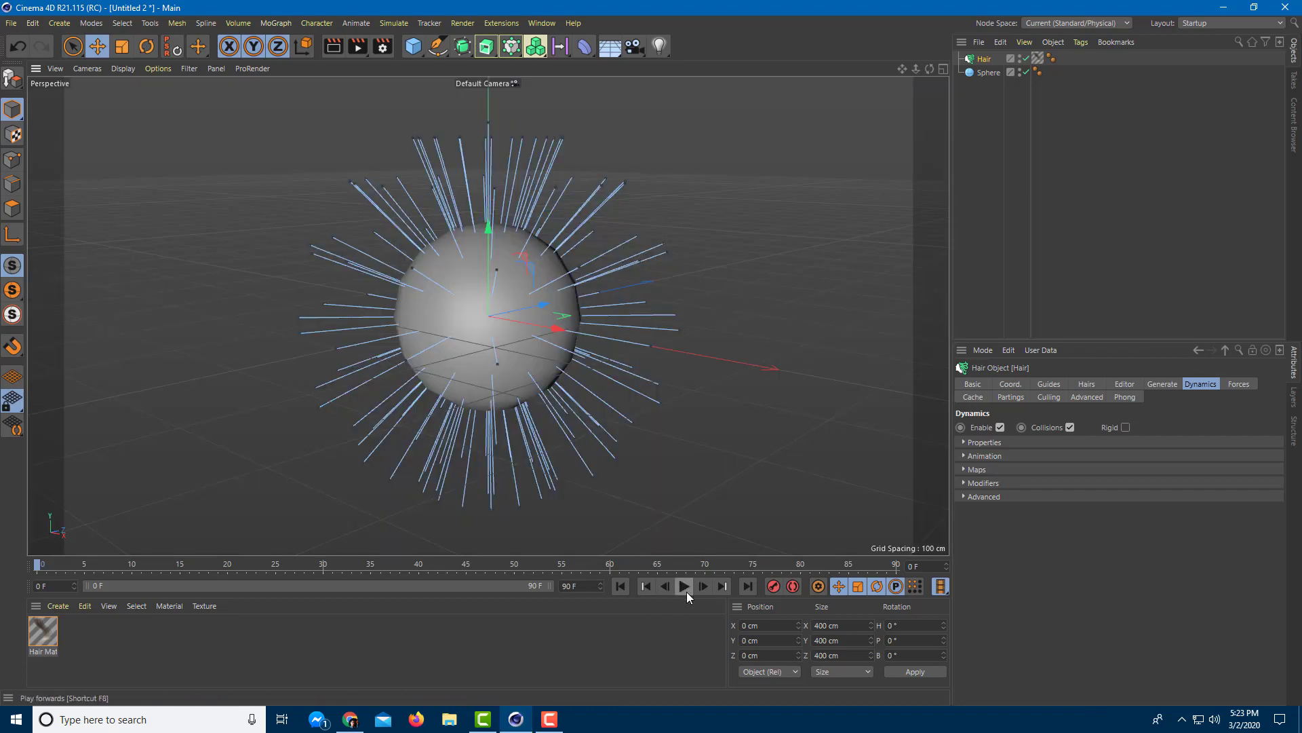
{"action": "left_click", "coordinate": [685, 588]}
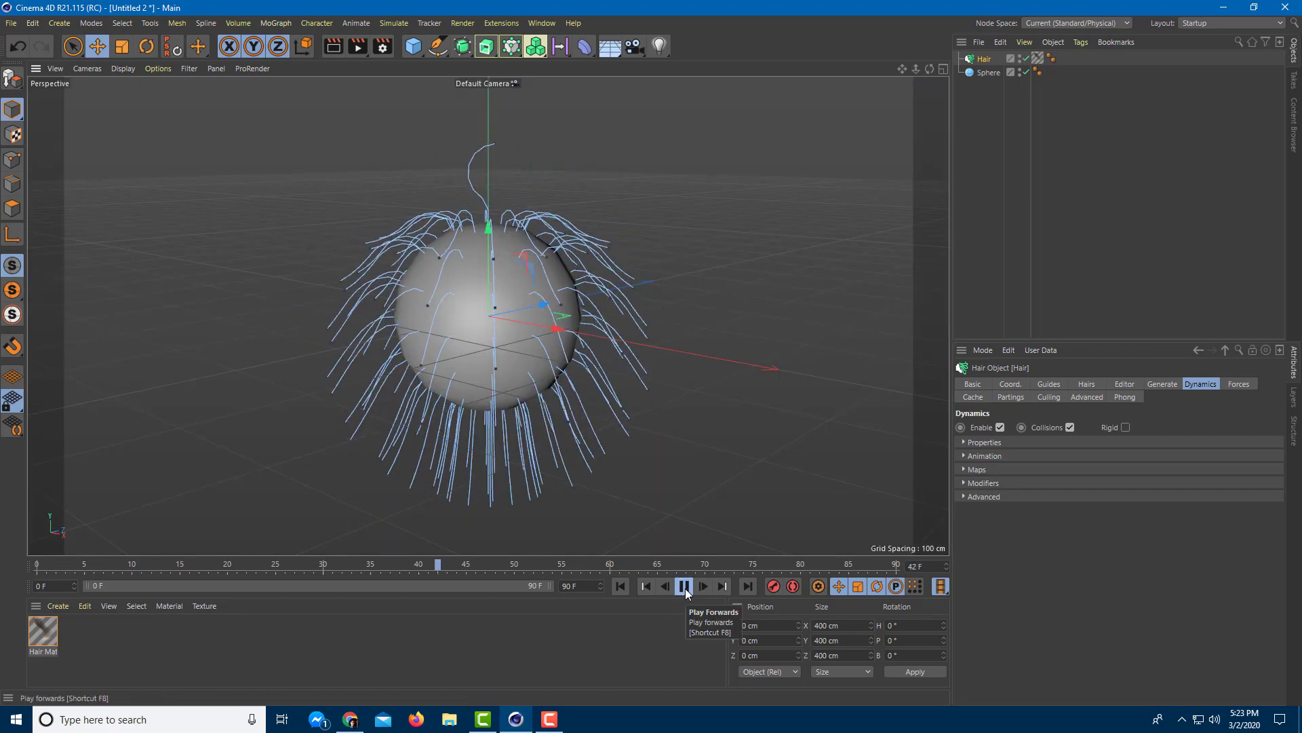
{"action": "left_click", "coordinate": [685, 588]}
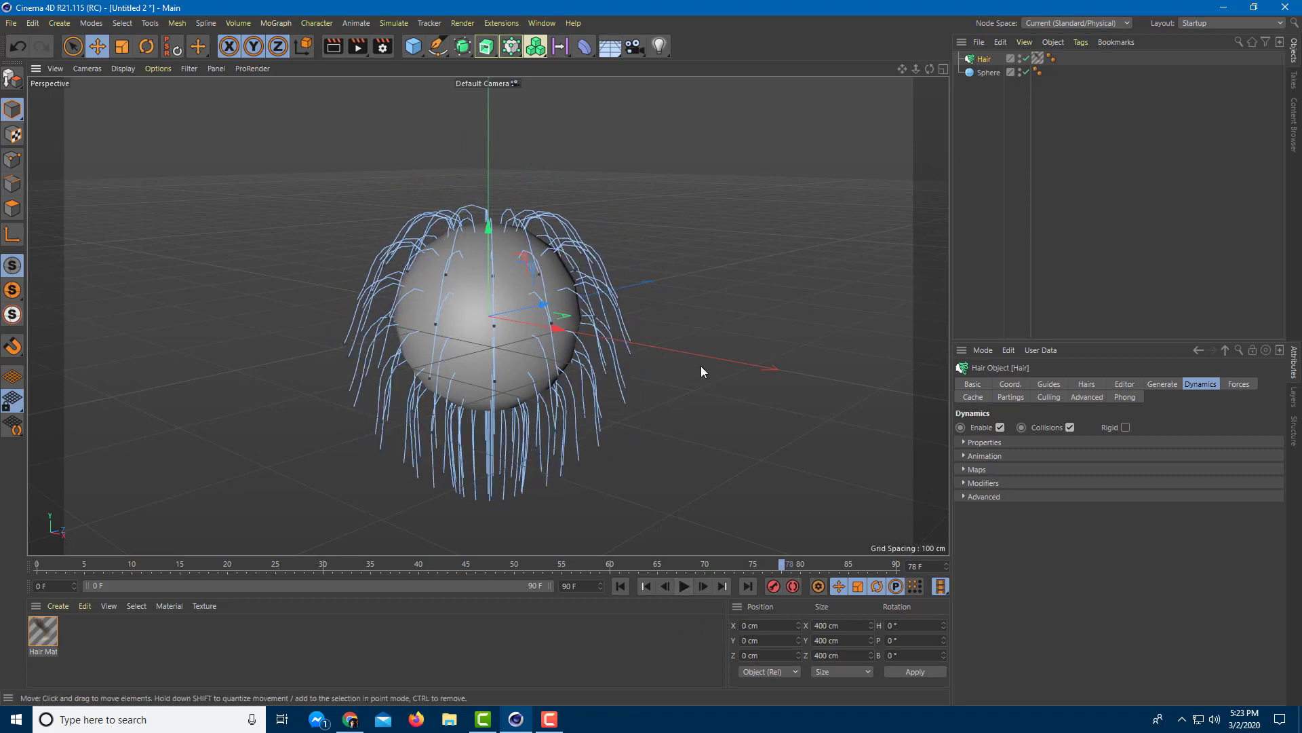
{"action": "key", "text": "ctrl+r"}
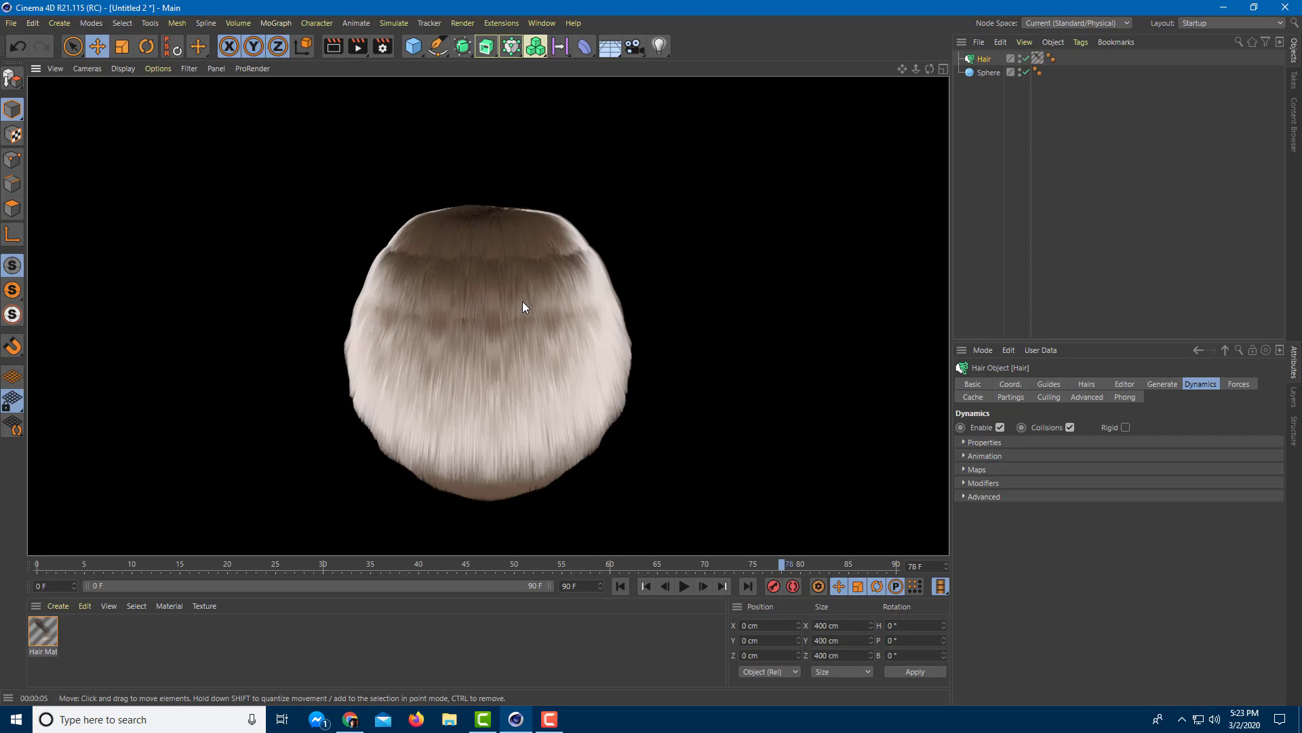
{"action": "left_click", "coordinate": [583, 270]}
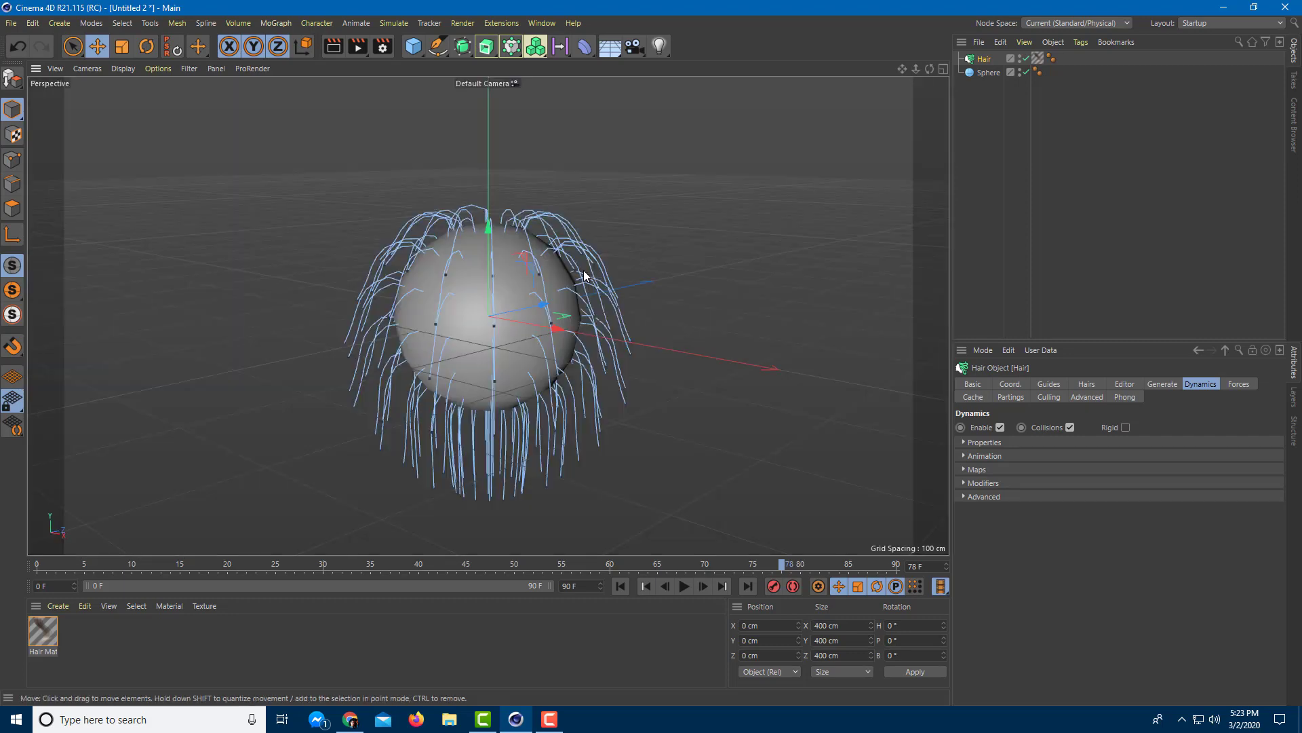
- Set the tip-end knot of the Hair Mat color gradient to yellow-green with H 66°, S 45% and V 76%
{"action": "double_click", "coordinate": [38, 641]}
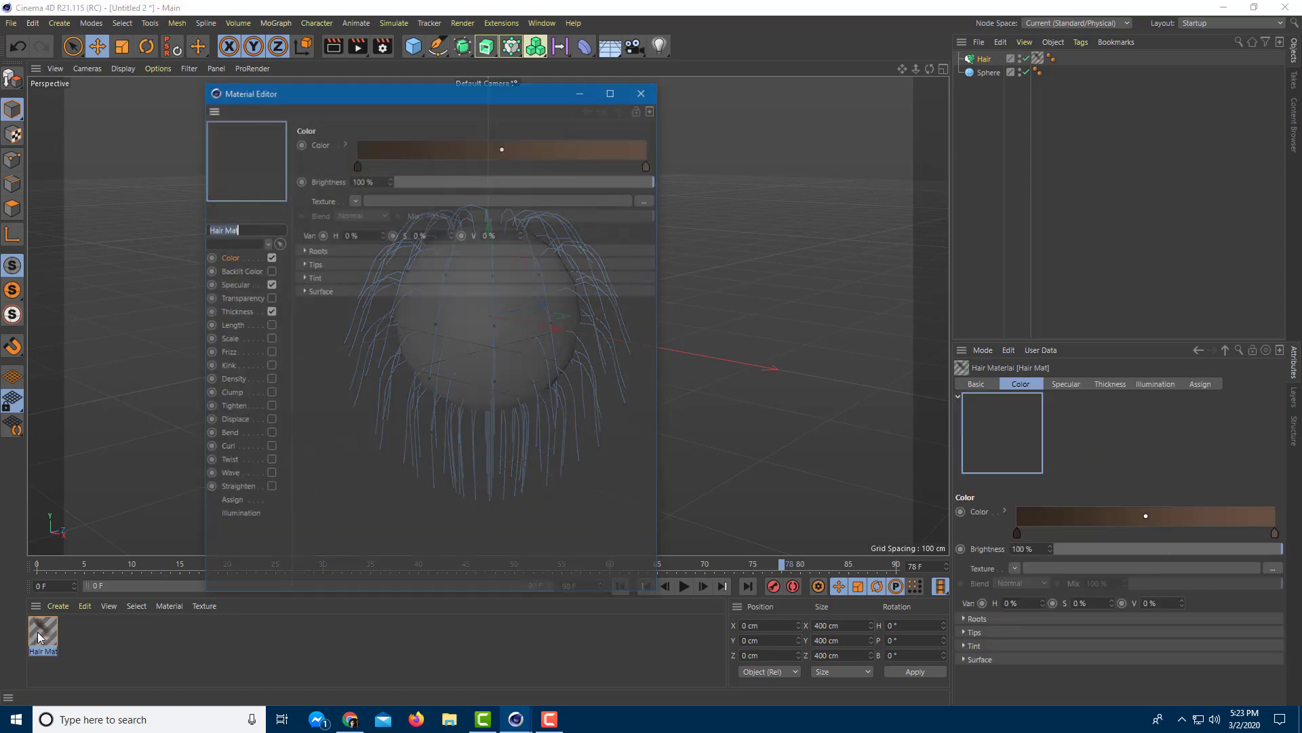
{"action": "left_click", "coordinate": [643, 90]}
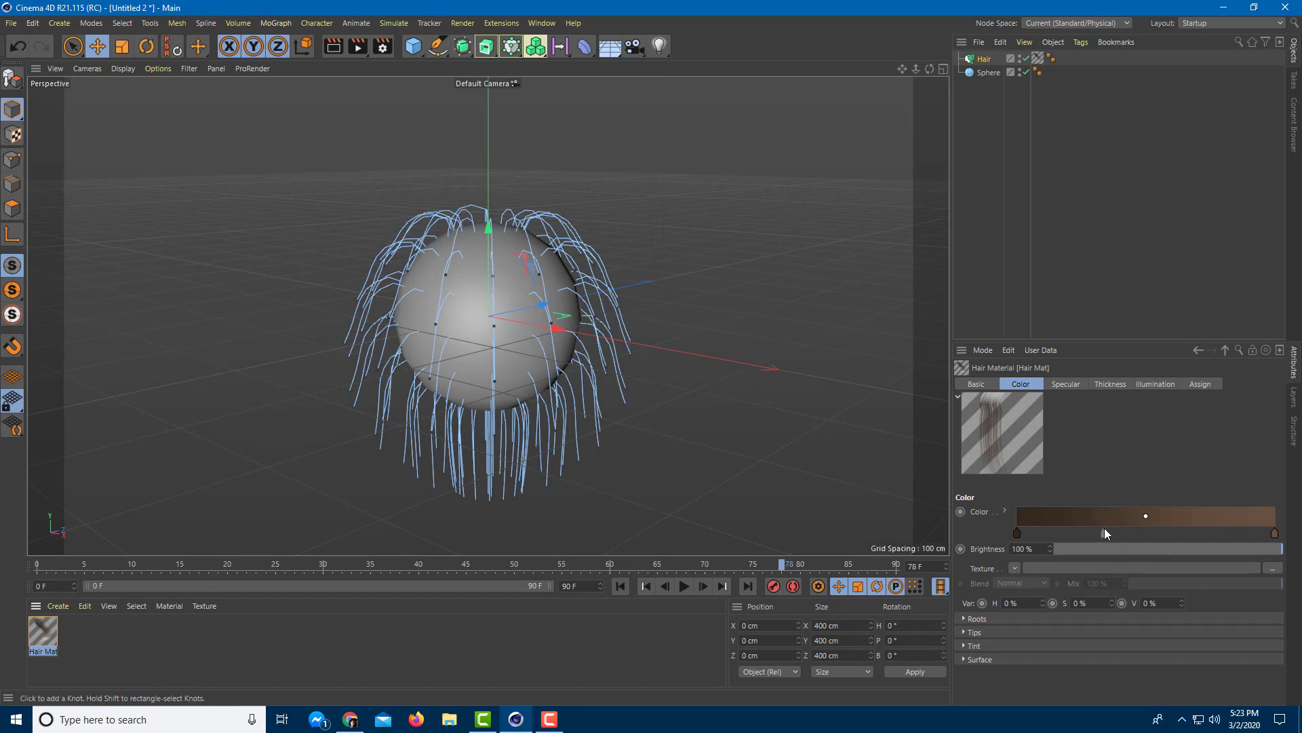
{"action": "left_click", "coordinate": [987, 385]}
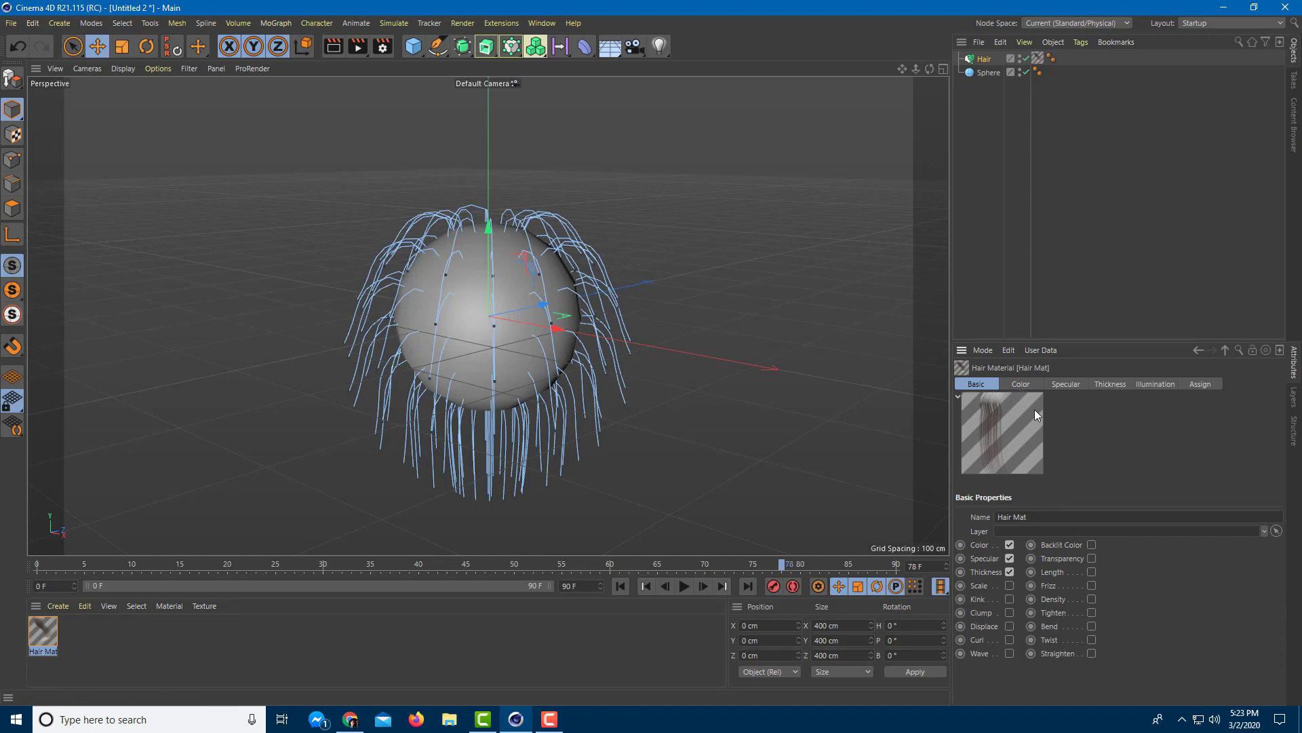
{"action": "left_click", "coordinate": [1017, 385]}
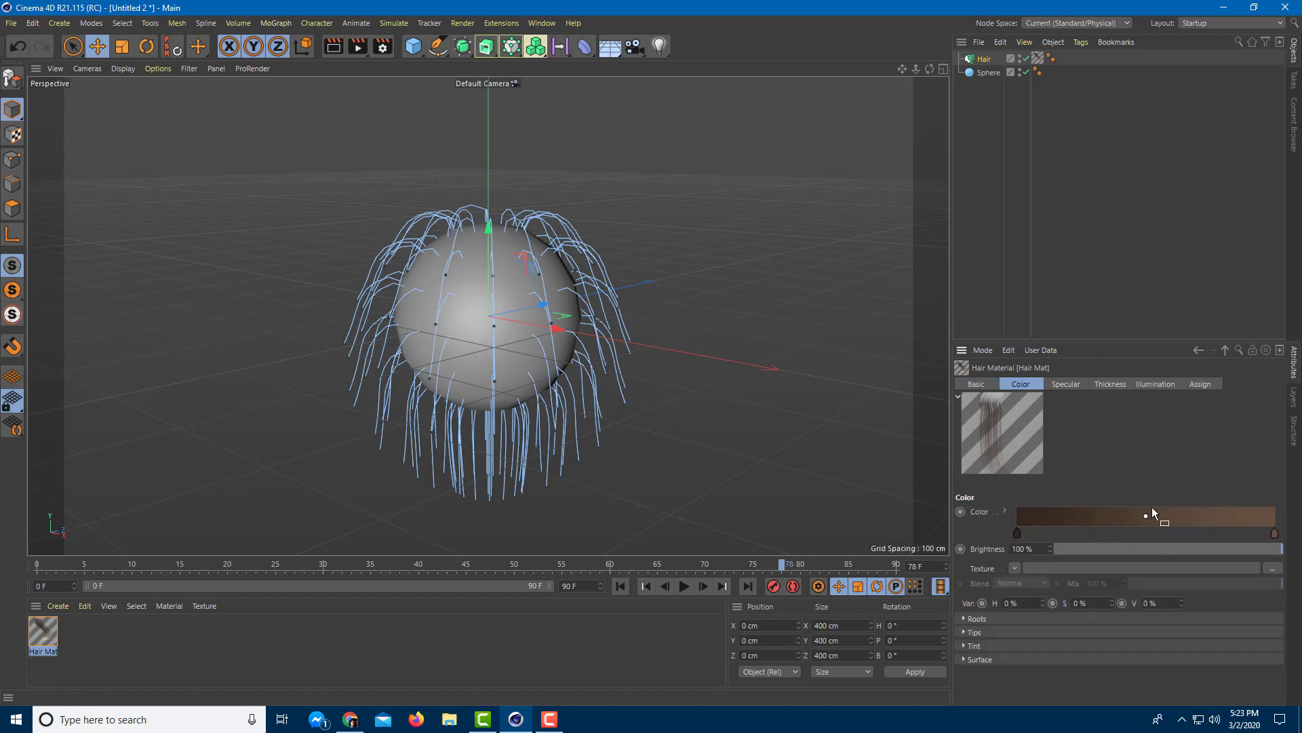
{"action": "left_click", "coordinate": [1275, 535]}
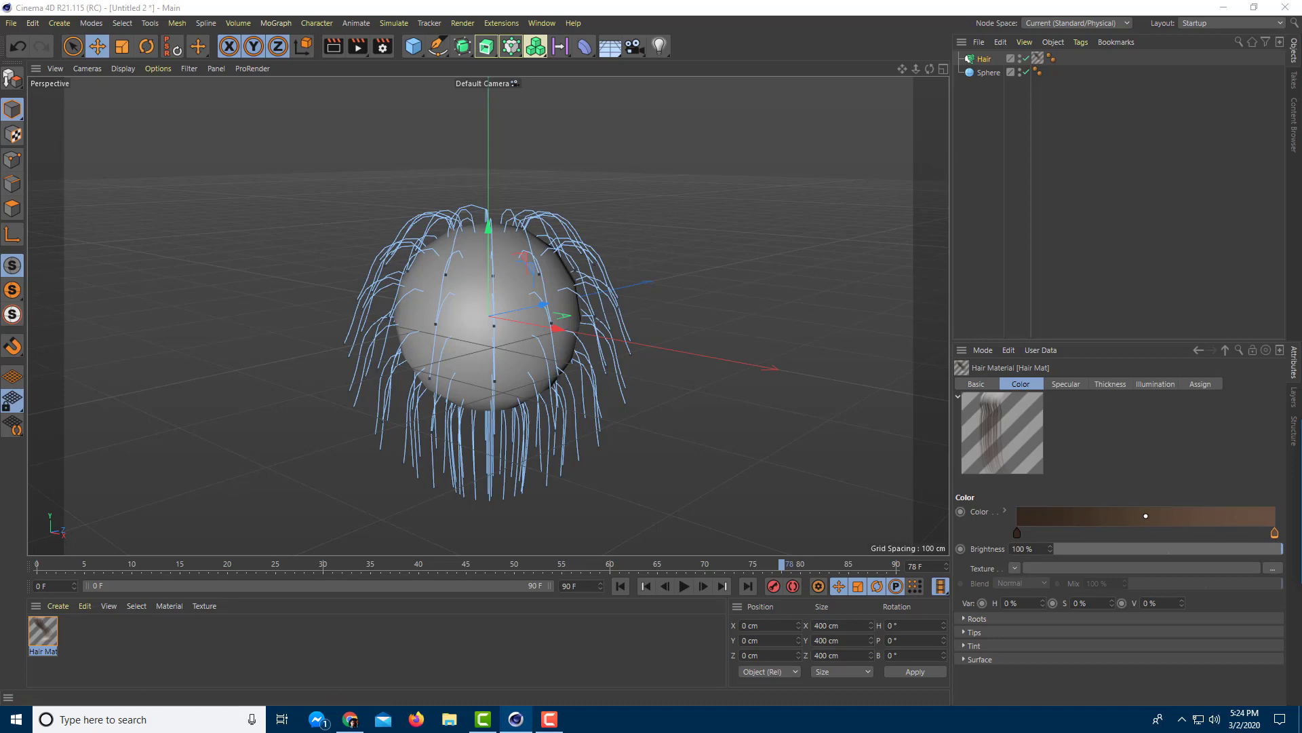
{"action": "double_click", "coordinate": [1275, 533]}
{"action": "left_click", "coordinate": [832, 438]}
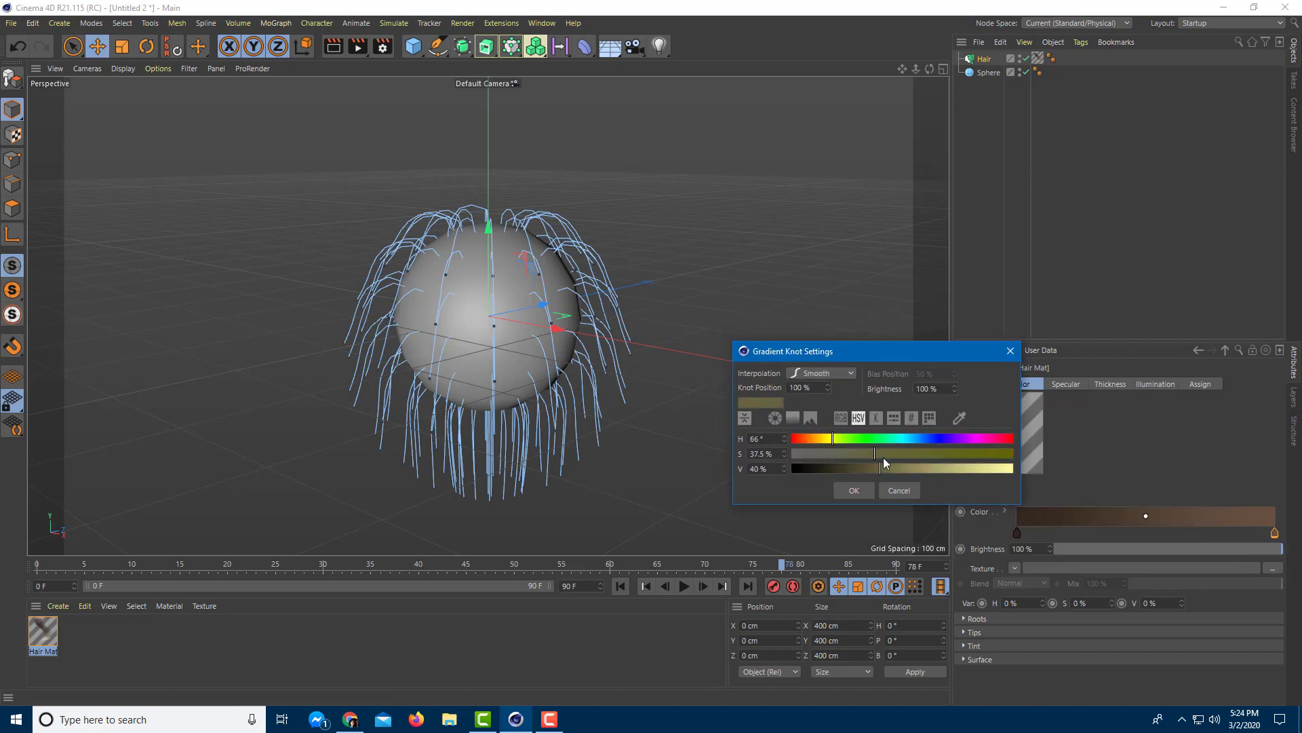
{"action": "left_click_drag", "start_coordinate": [953, 467], "coordinate": [1003, 455]}
{"action": "left_click", "coordinate": [936, 452]}
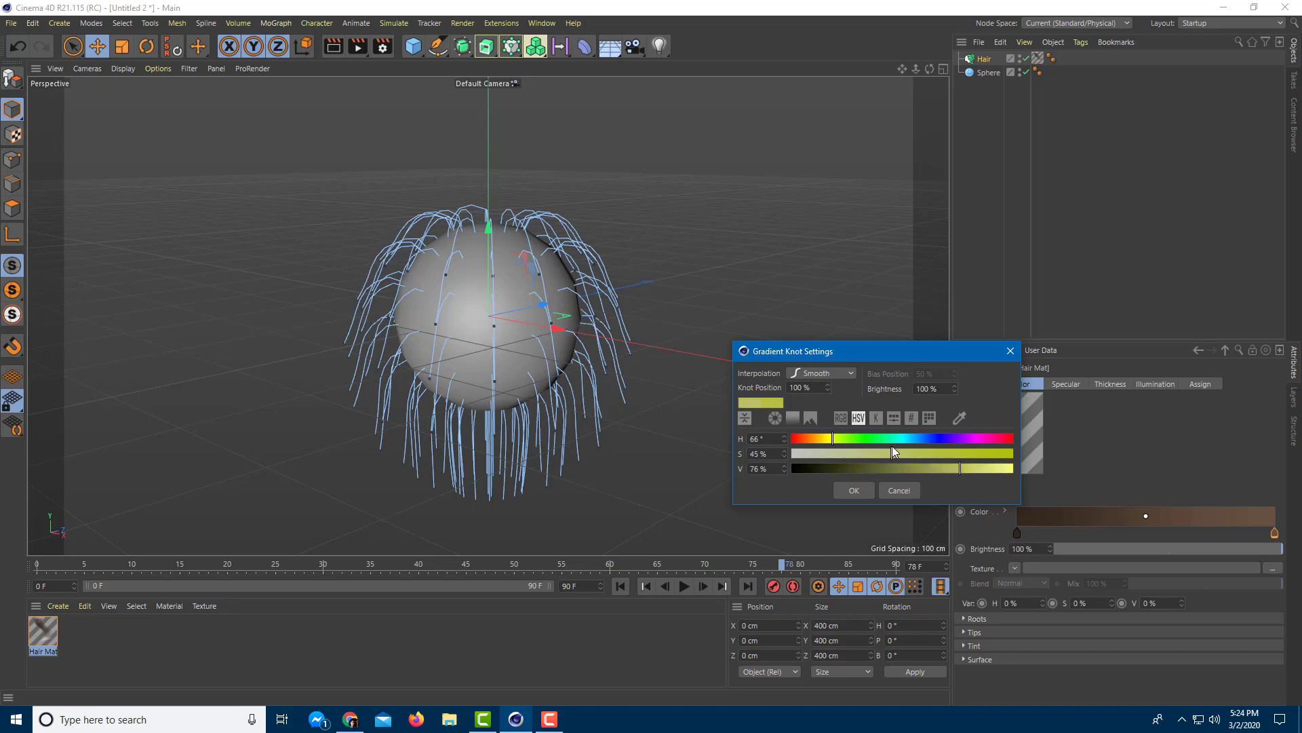
{"action": "left_click", "coordinate": [854, 490]}
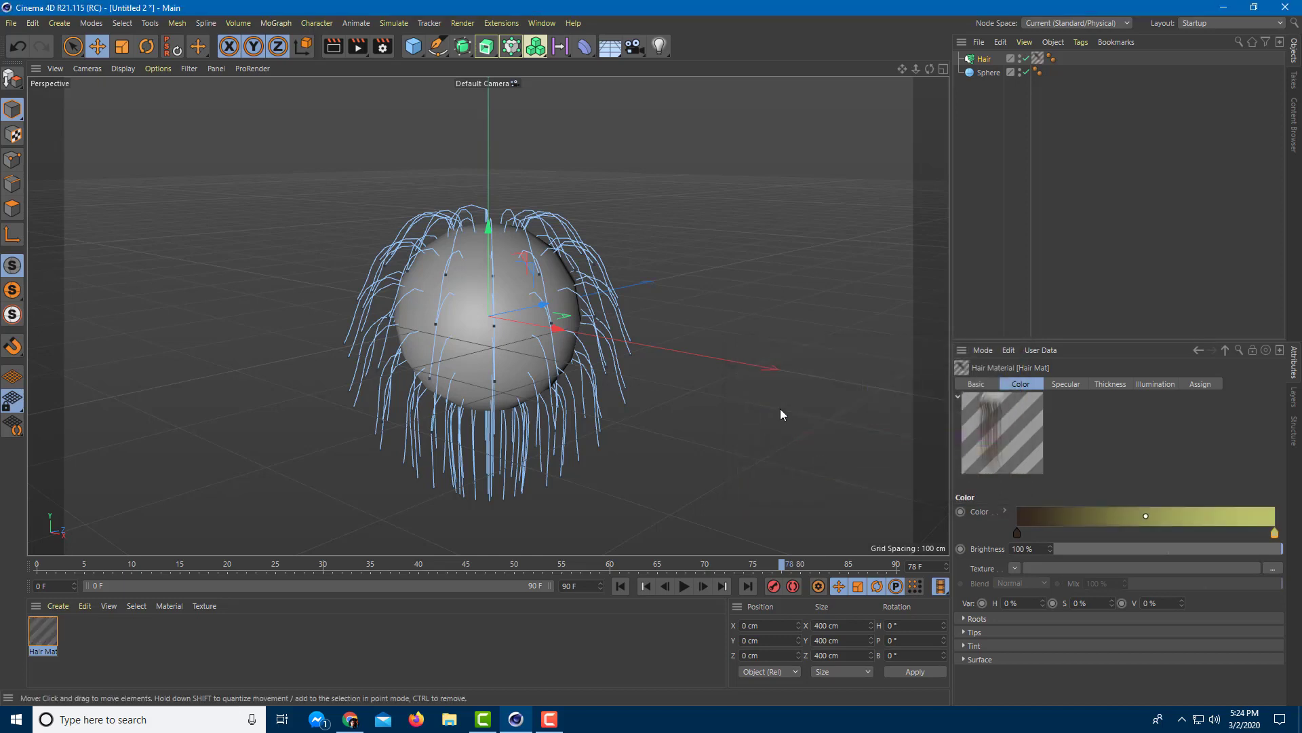
- Make the root-end knot of the hair color gradient black with V 0%, and render the view
{"action": "double_click", "coordinate": [1018, 534]}
{"action": "left_click_drag", "start_coordinate": [979, 579], "coordinate": [936, 580]}
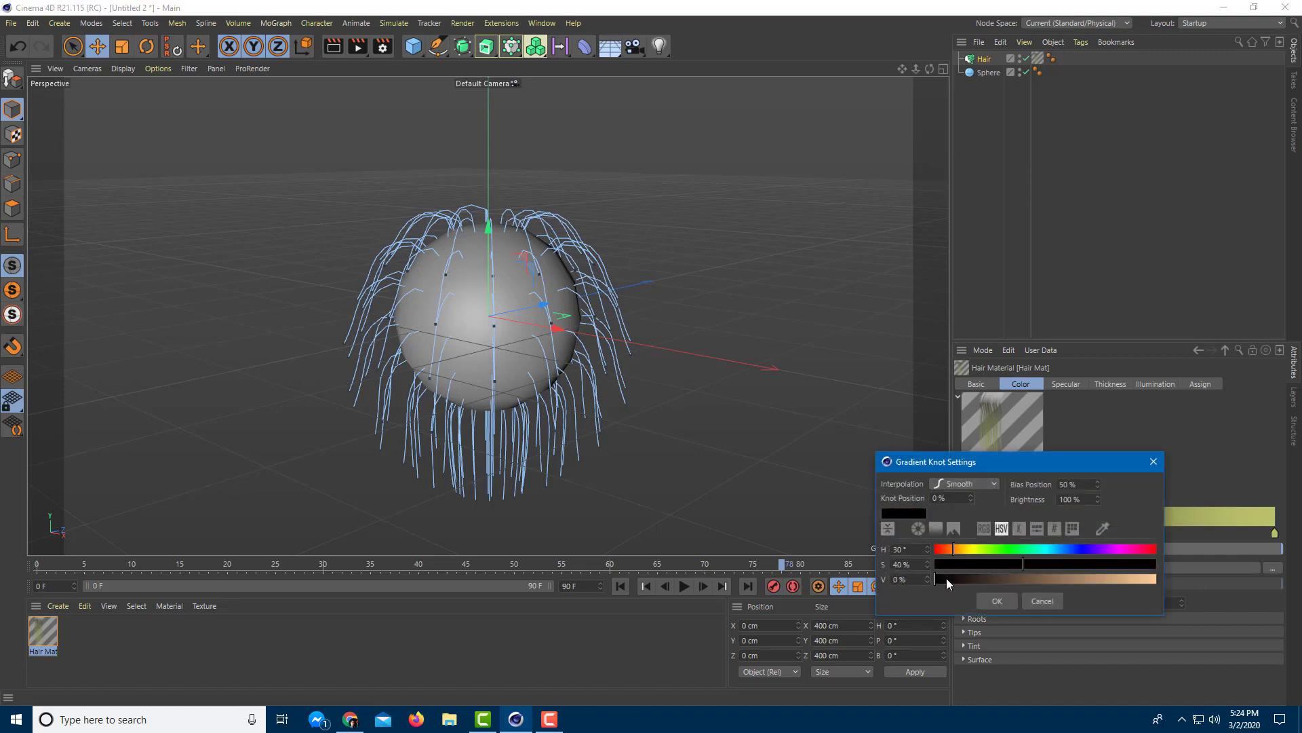
{"action": "left_click", "coordinate": [991, 600]}
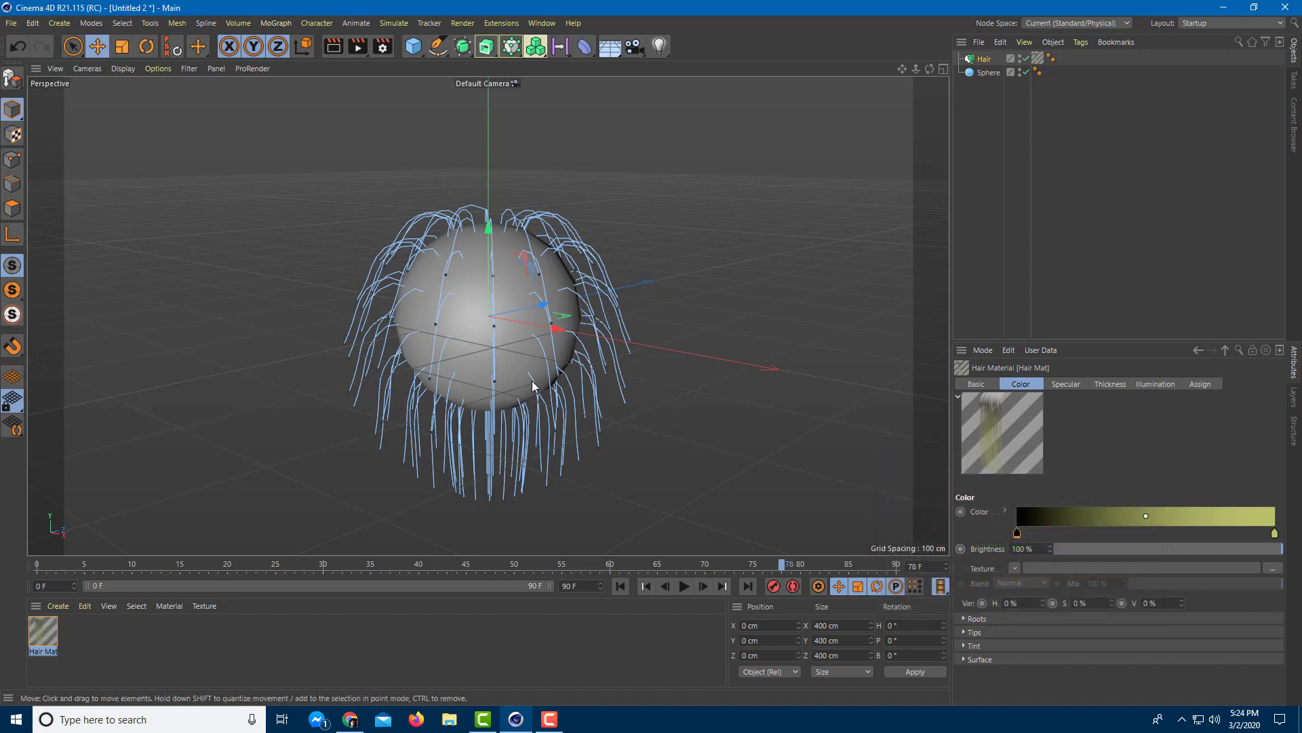
{"action": "key", "text": "ctrl+r"}
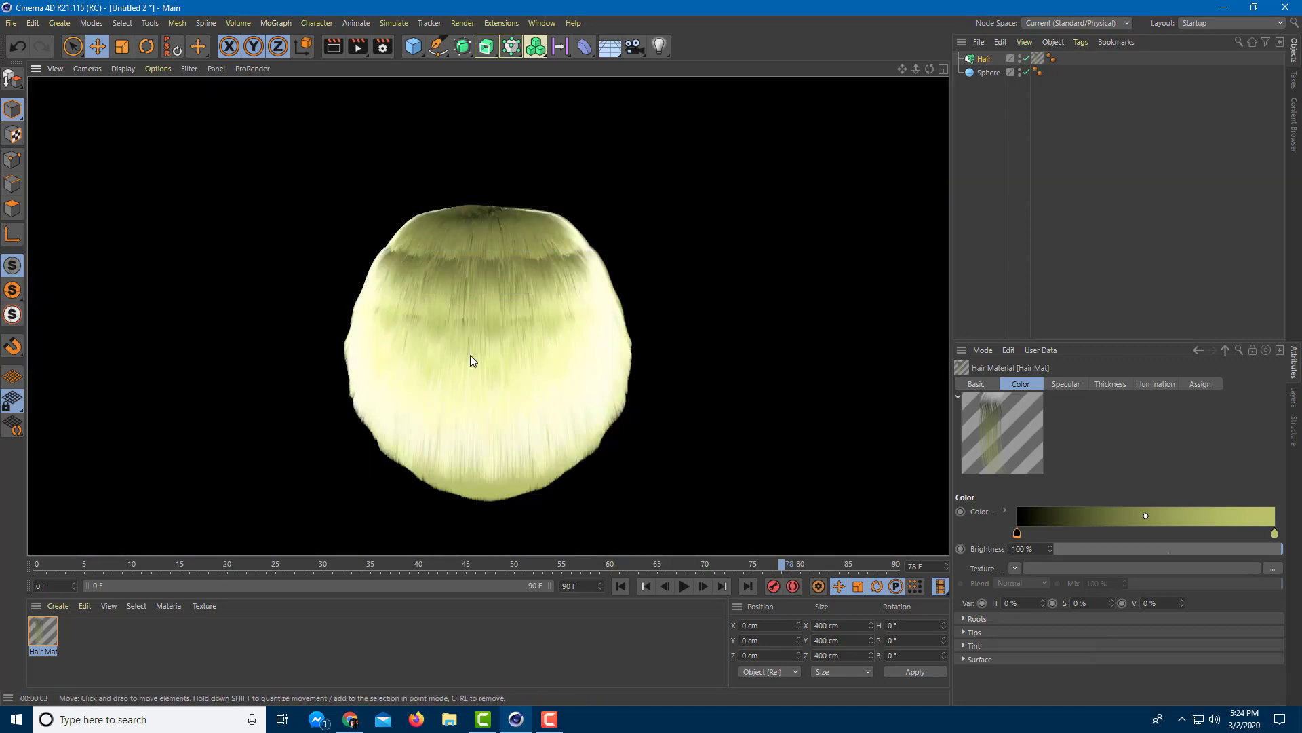
{"action": "left_click", "coordinate": [484, 327]}
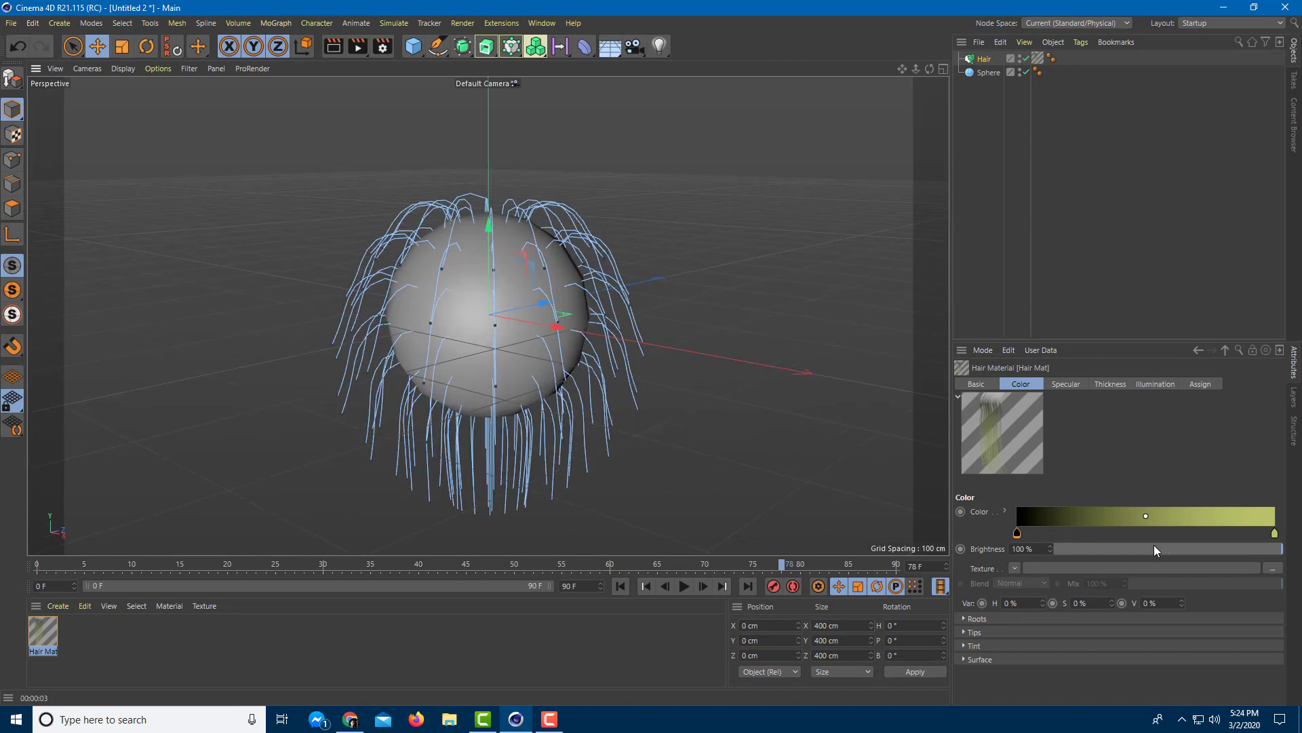
- Set the hair color brightness to 47%
{"action": "left_click_drag", "start_coordinate": [1155, 547], "coordinate": [1170, 546]}
{"action": "left_click_drag", "start_coordinate": [1088, 550], "coordinate": [1161, 551]}
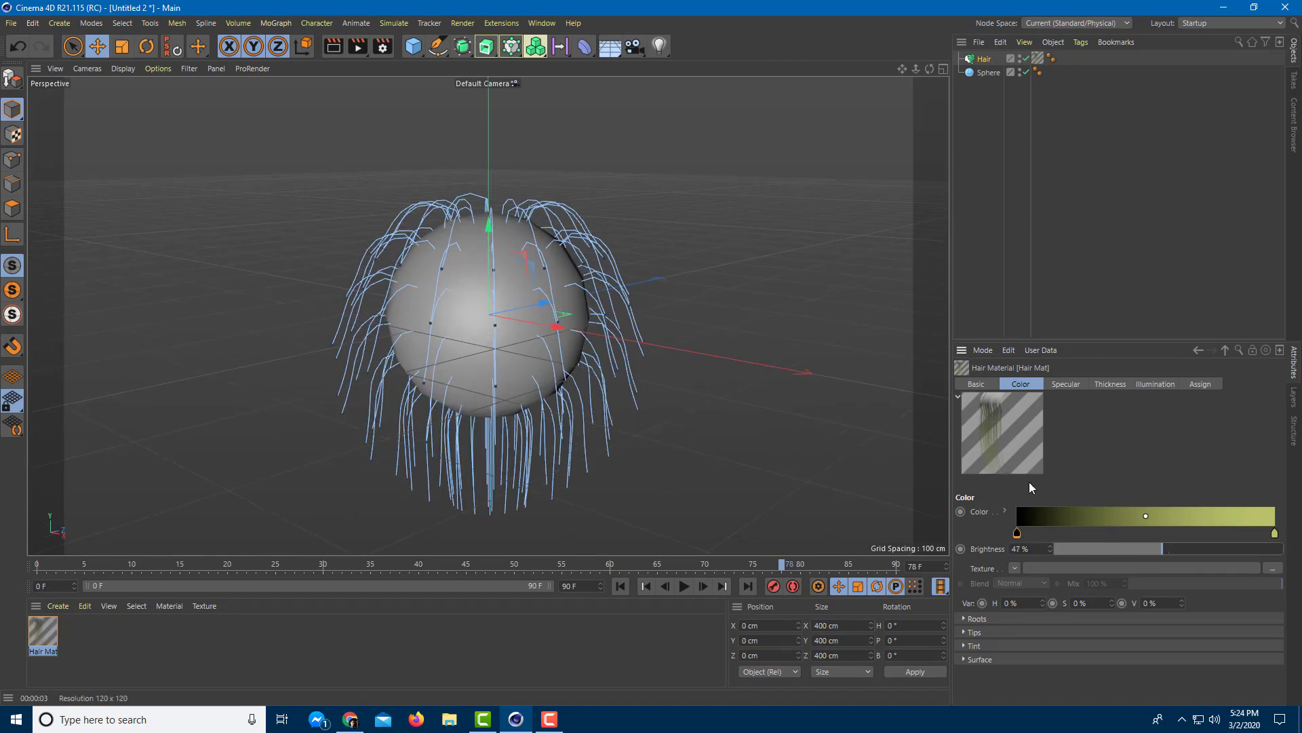
{"action": "left_click", "coordinate": [1015, 569]}
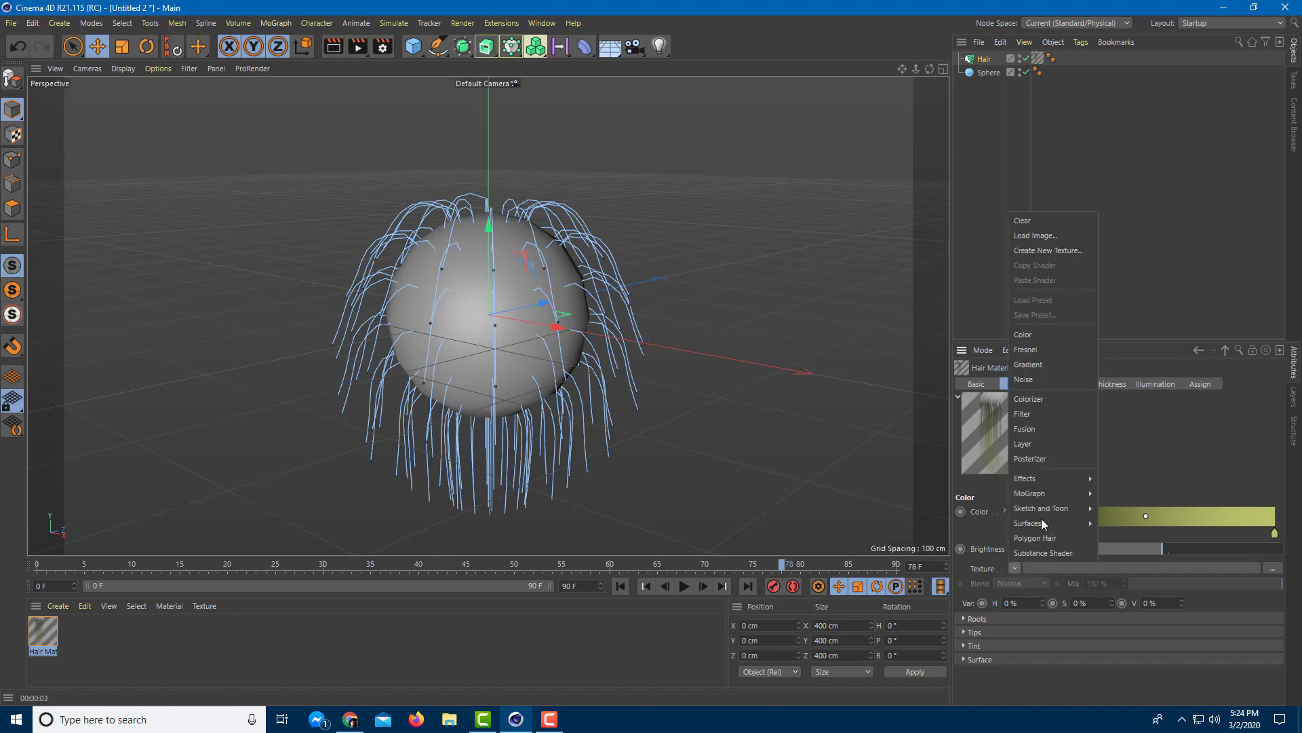
{"action": "left_click", "coordinate": [1188, 444]}
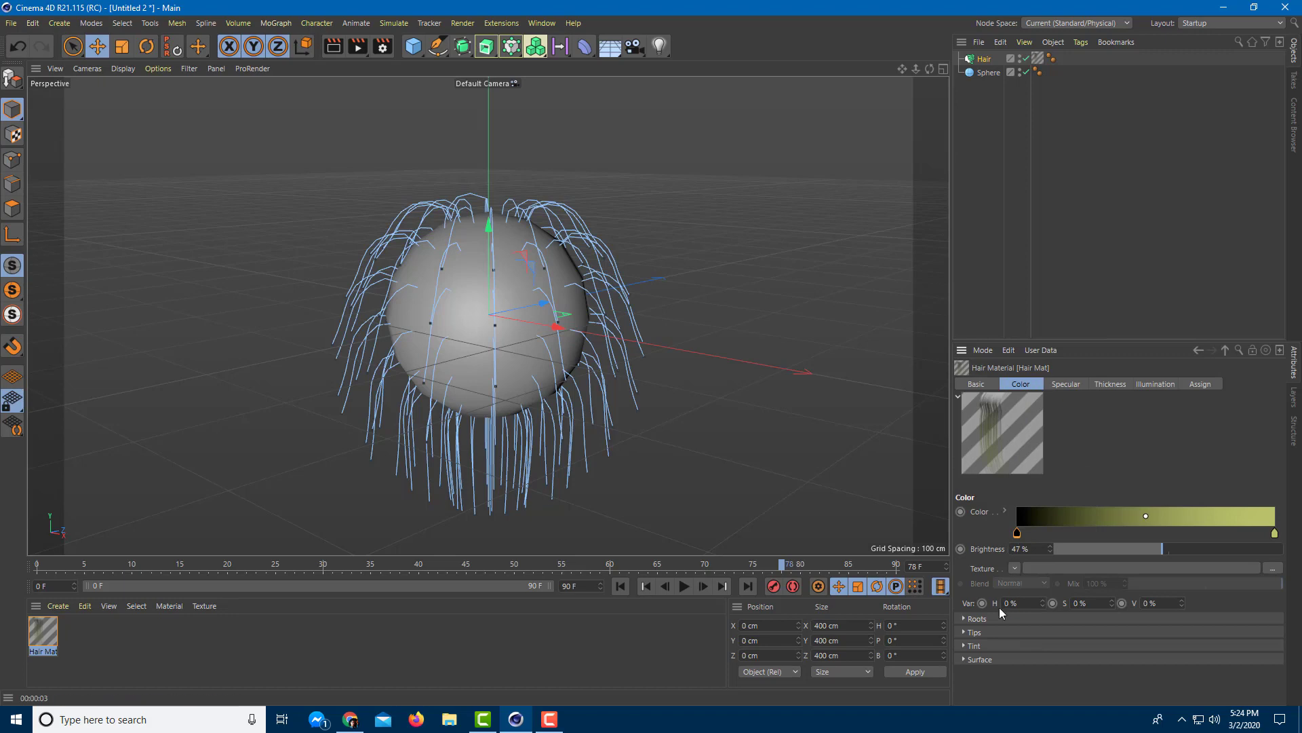
- Set the Hairs amount in the hair color's Tint settings to 27%
{"action": "left_click", "coordinate": [974, 619]}
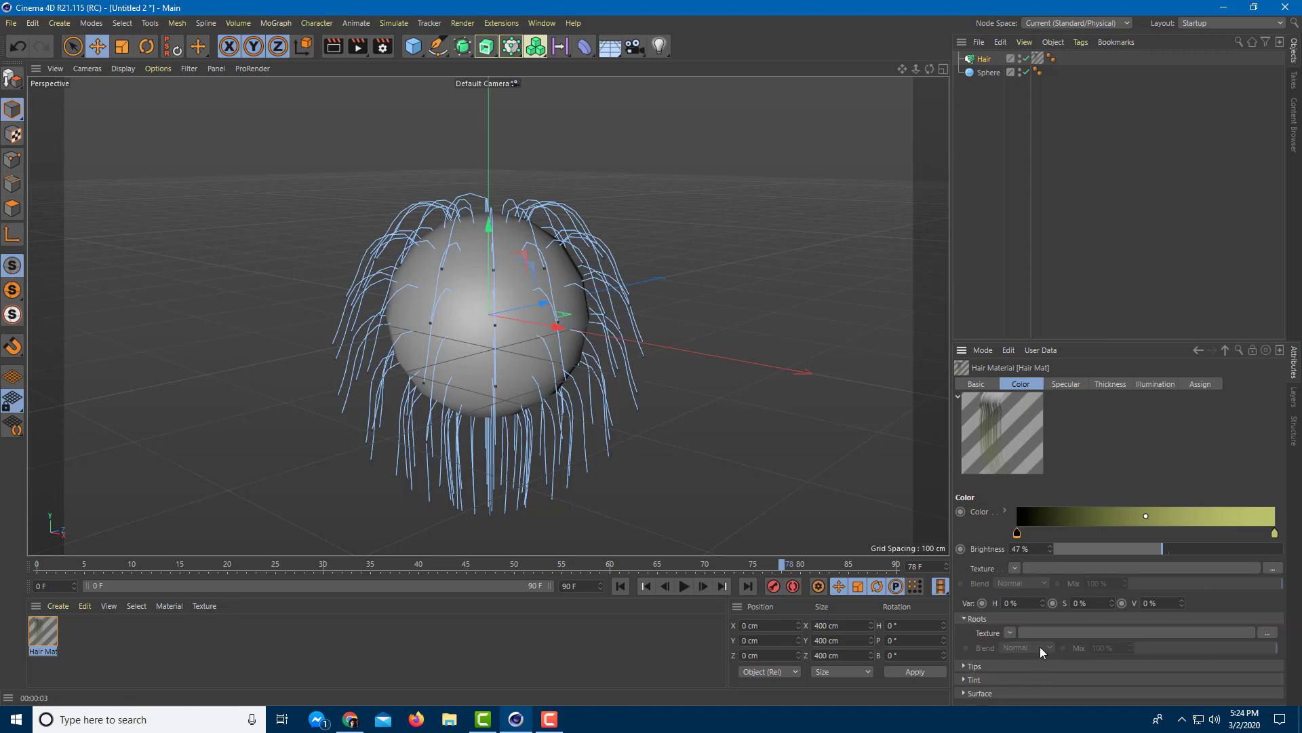
{"action": "left_click", "coordinate": [968, 620]}
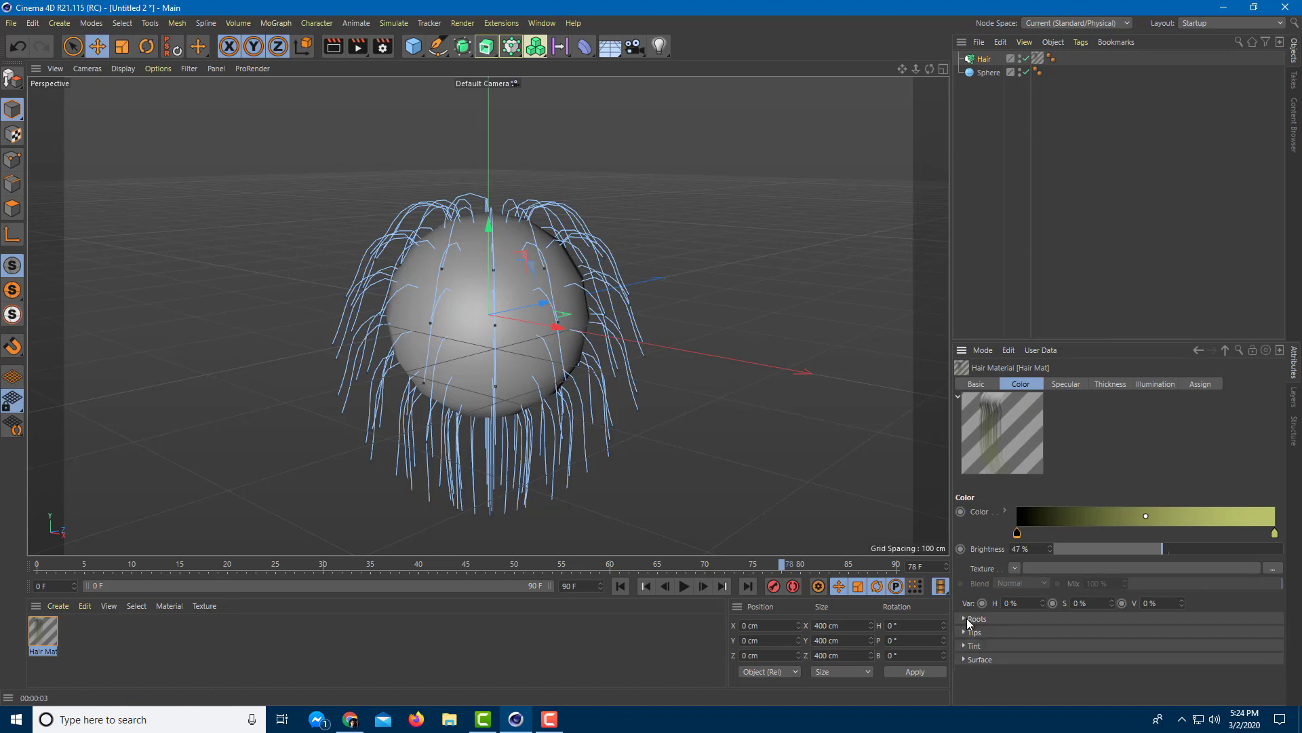
{"action": "left_click", "coordinate": [969, 645]}
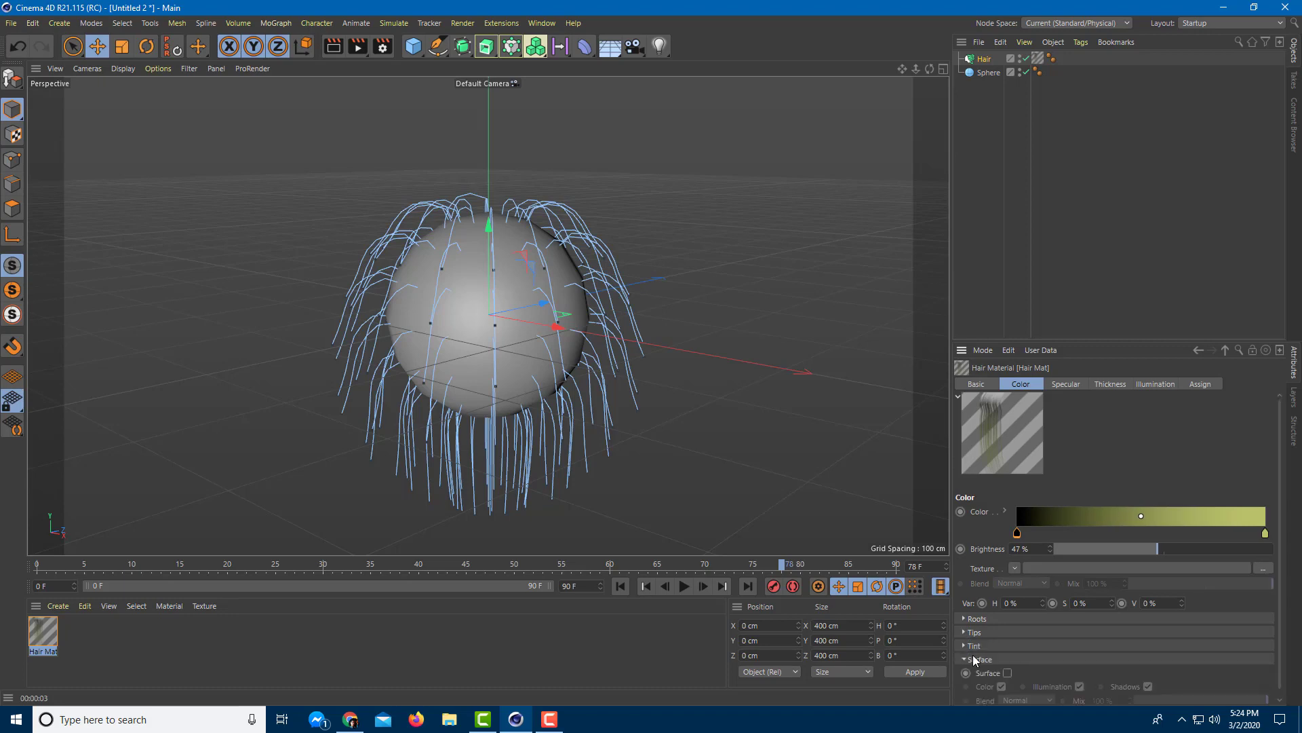
{"action": "left_click_drag", "start_coordinate": [1068, 673], "coordinate": [1108, 671]}
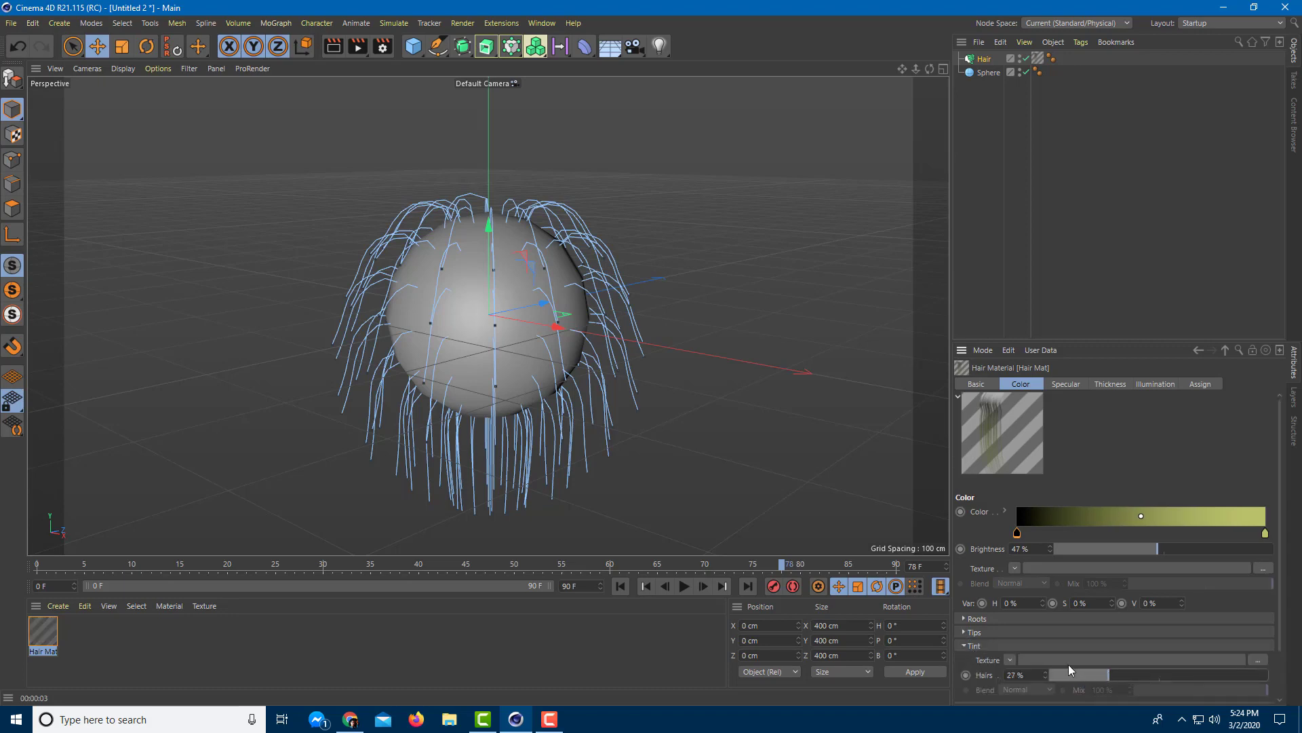
- Set the hair's primary specular to H 87°, S 65%, V 100%, strength 95% and sharpness 96, and render the view
{"action": "left_click", "coordinate": [1076, 384]}
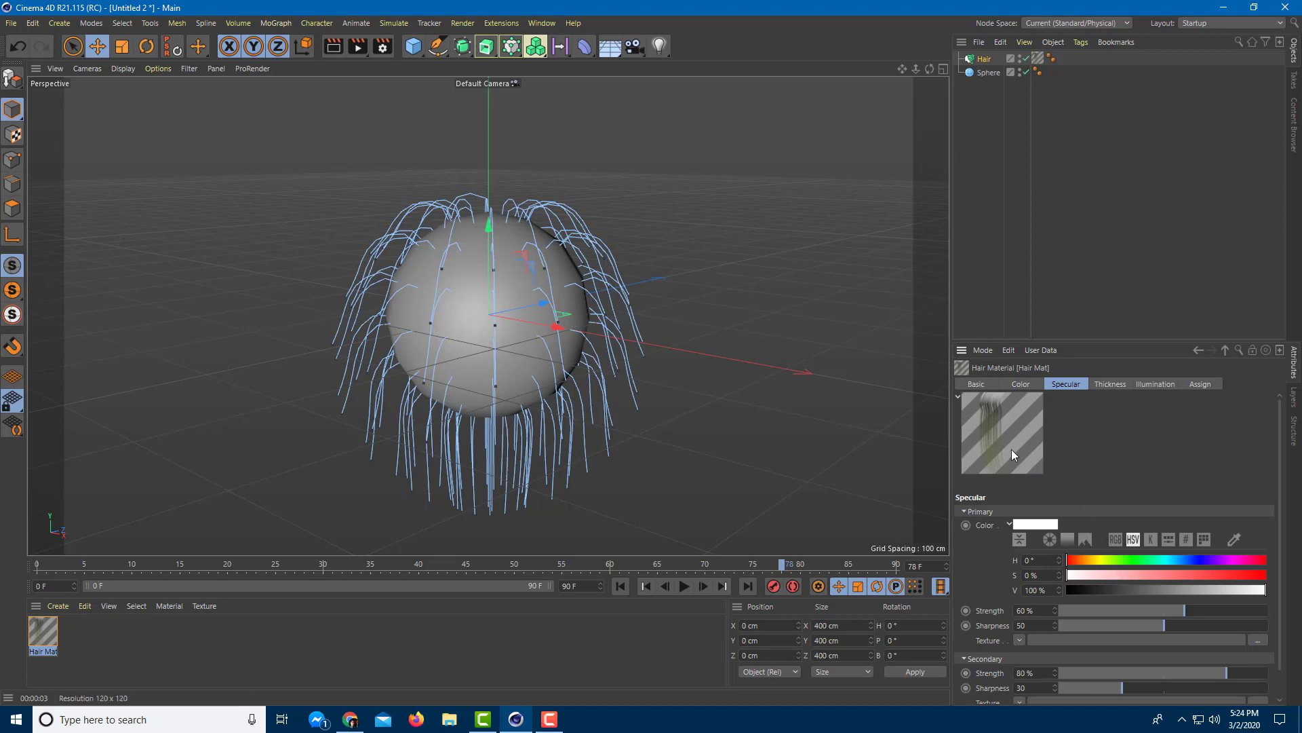
{"action": "left_click", "coordinate": [1114, 560]}
{"action": "left_click_drag", "start_coordinate": [1121, 575], "coordinate": [1259, 595]}
{"action": "scroll", "coordinate": [1230, 598], "scroll_direction": "down", "scroll_amount": 1}
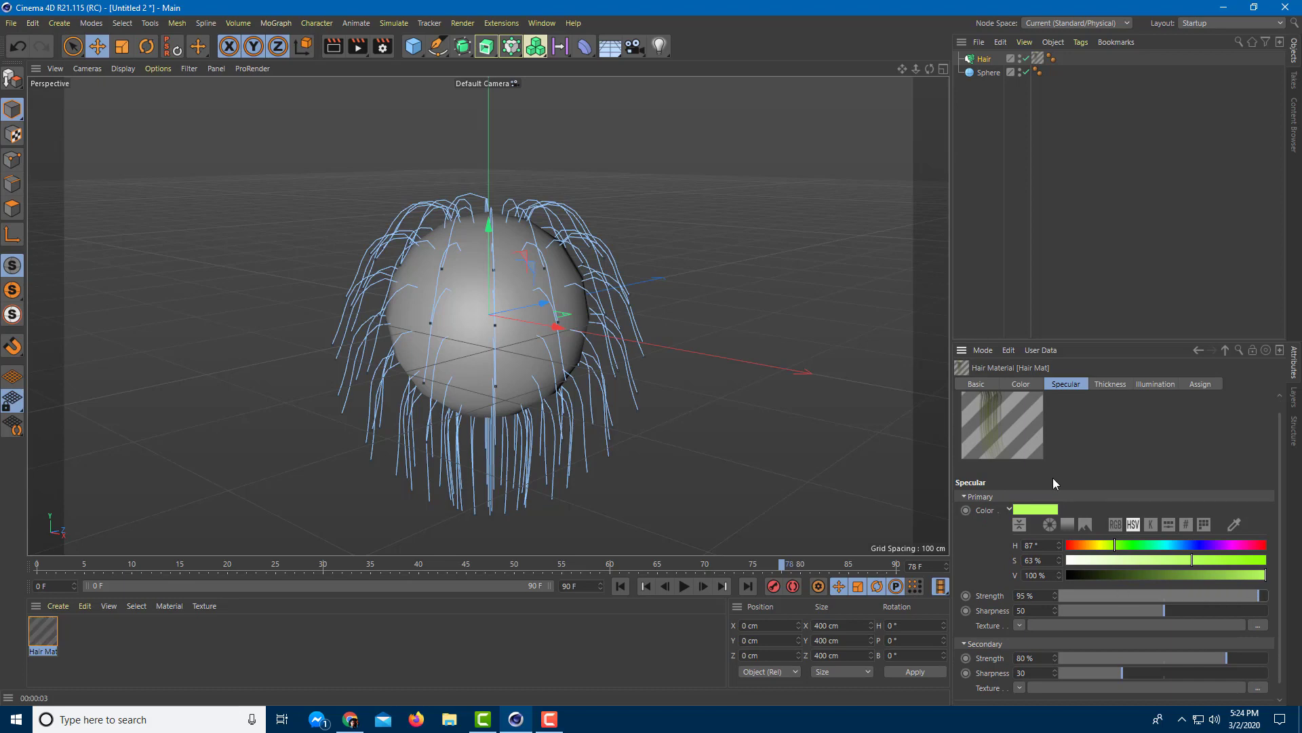
{"action": "left_click_drag", "start_coordinate": [1164, 611], "coordinate": [1261, 610]}
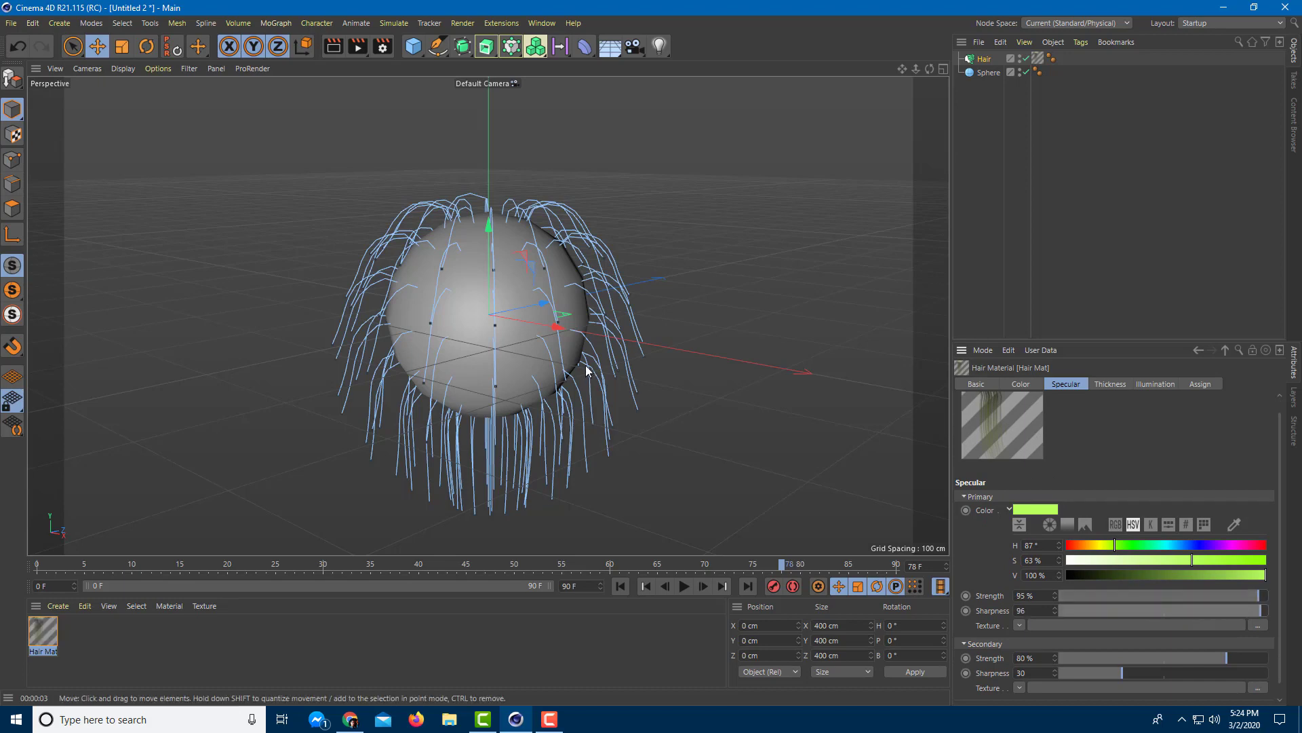
{"action": "key", "text": "ctrl+r"}
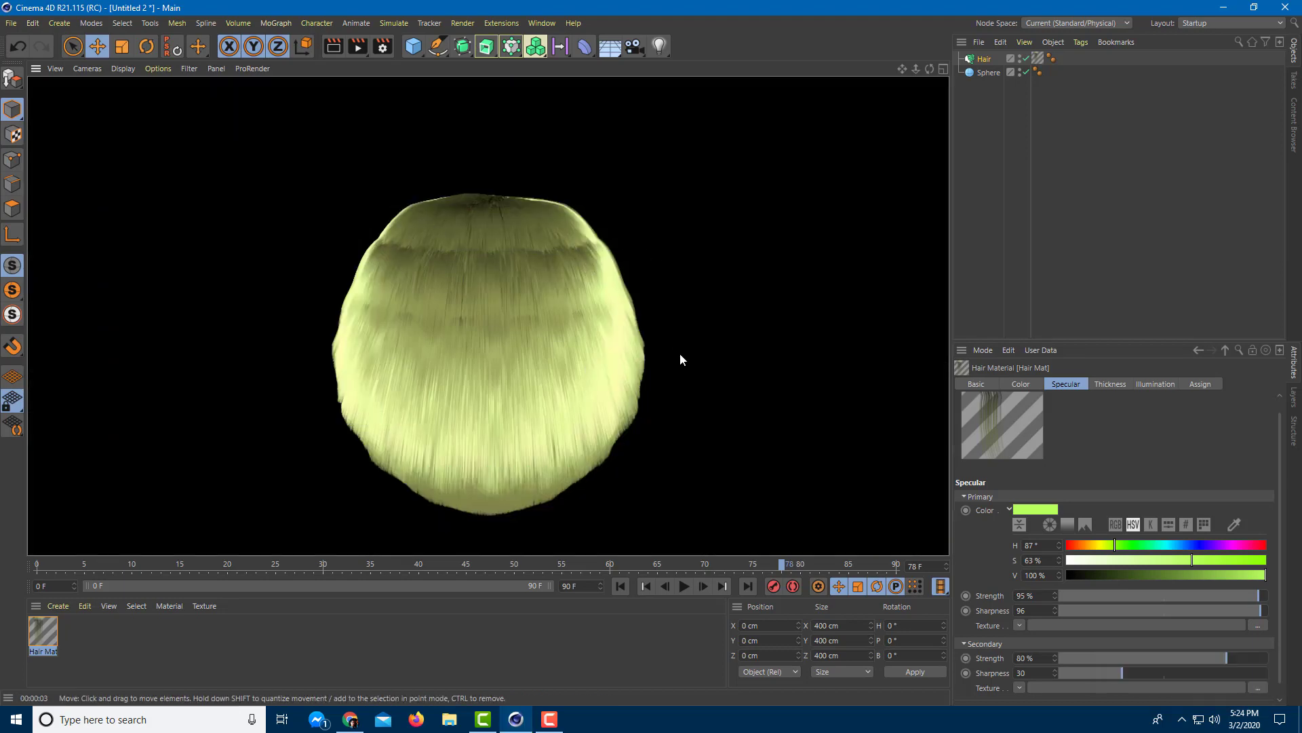
{"action": "left_click", "coordinate": [680, 354]}
{"action": "scroll", "coordinate": [1118, 563], "scroll_direction": "up", "scroll_amount": 2}
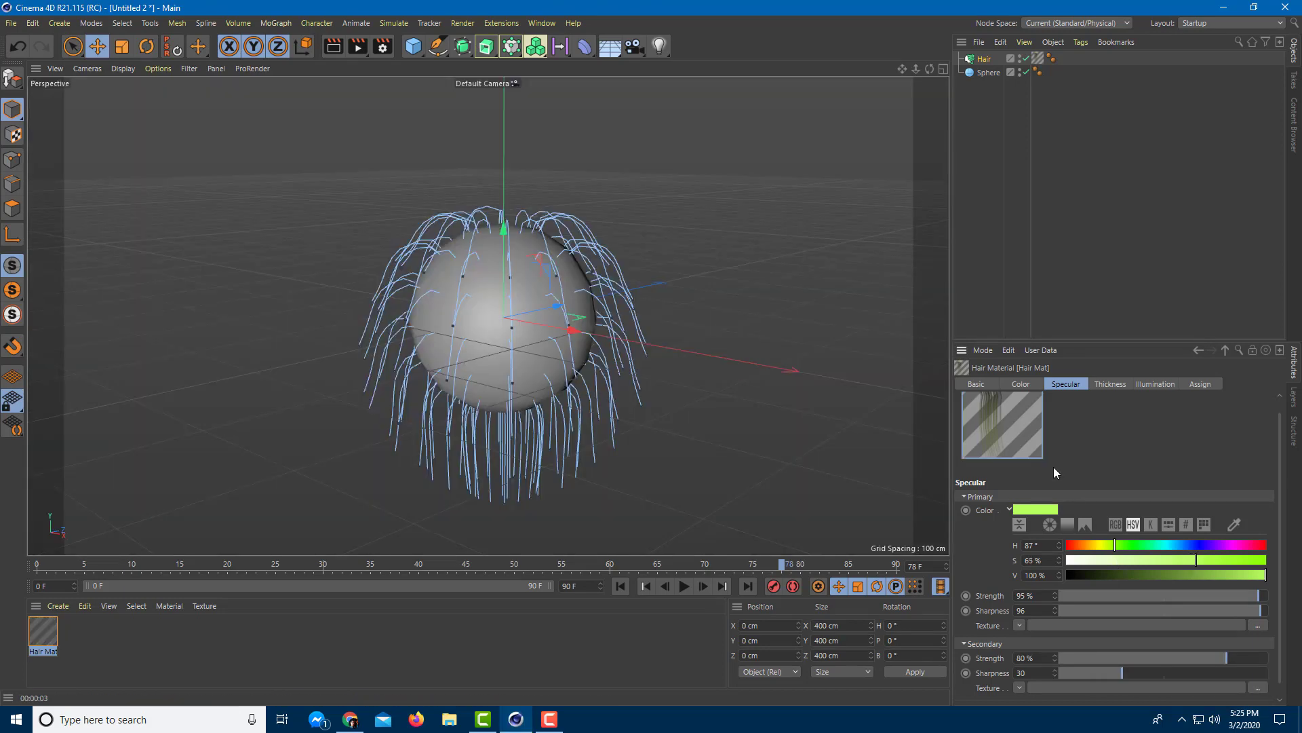
- Set the hair root thickness to 7.6 cm and render the view
{"action": "left_click", "coordinate": [1112, 390]}
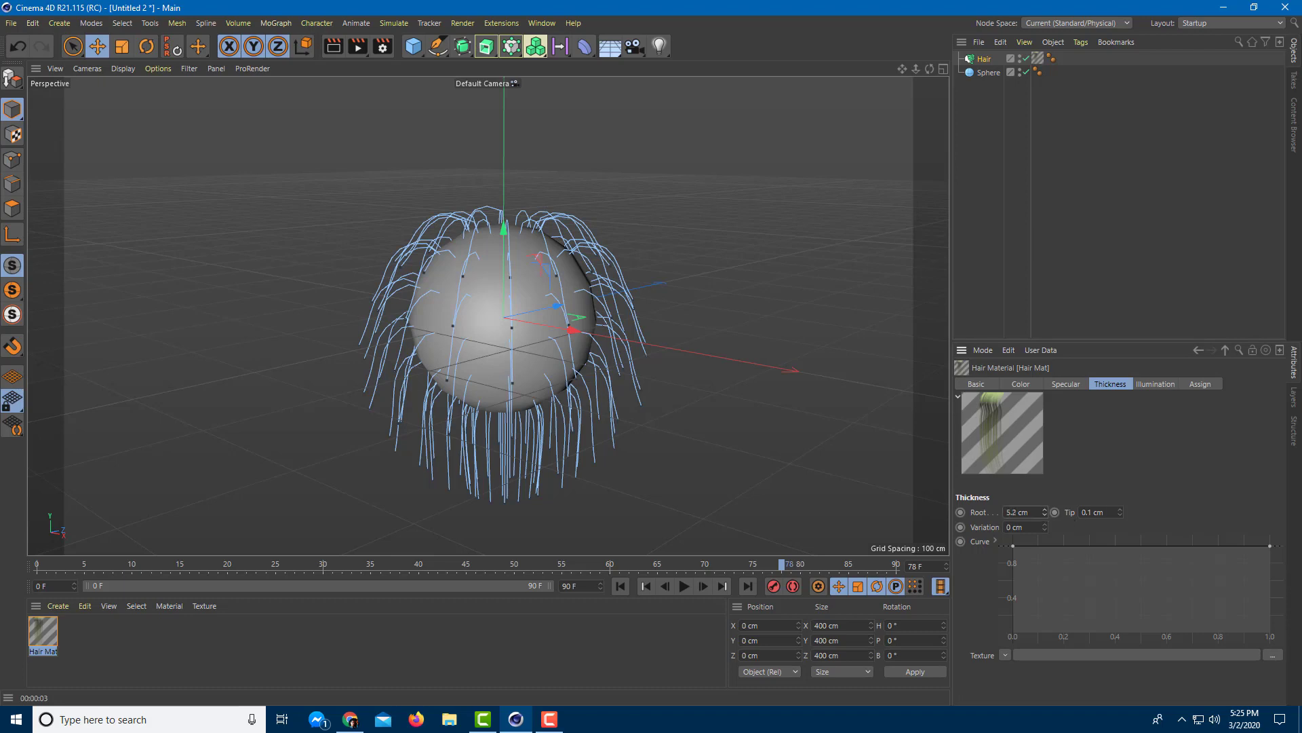
{"action": "left_click_drag", "start_coordinate": [1045, 512], "coordinate": [1045, 496]}
{"action": "key", "text": "ctrl+r"}
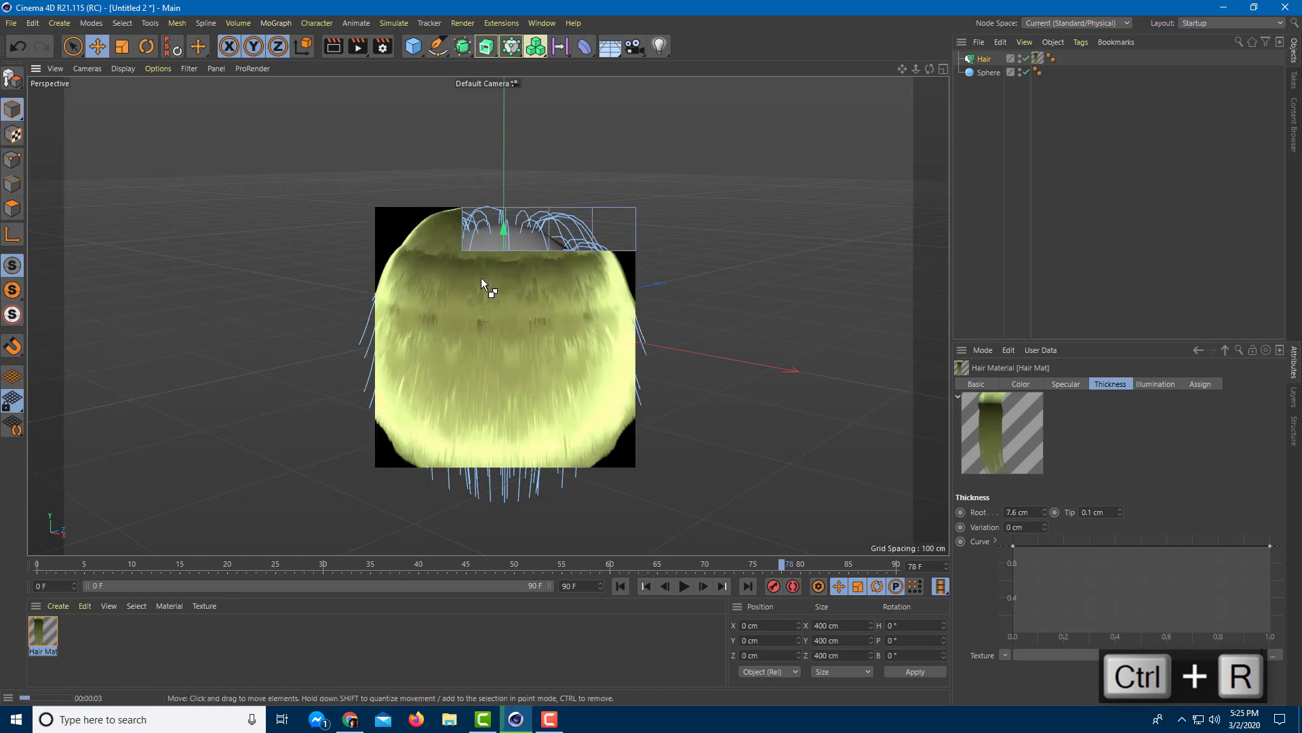
- Set the hair's root thickness to 1 cm and tip thickness to 20 cm, and render the view
{"action": "scroll", "coordinate": [588, 328], "scroll_direction": "up", "scroll_amount": 3}
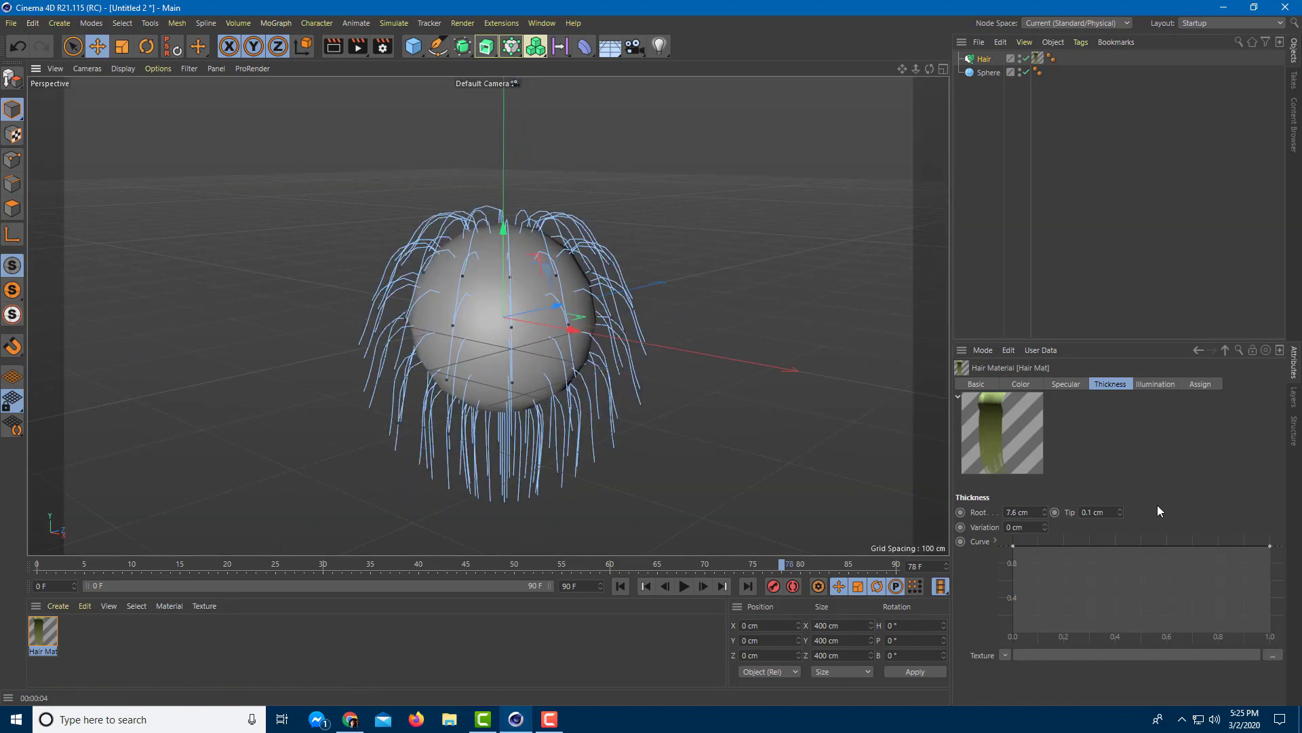
{"action": "left_click_drag", "start_coordinate": [1030, 512], "coordinate": [938, 494]}
{"action": "type", "text": "1"}
{"action": "key", "text": "Tab"}
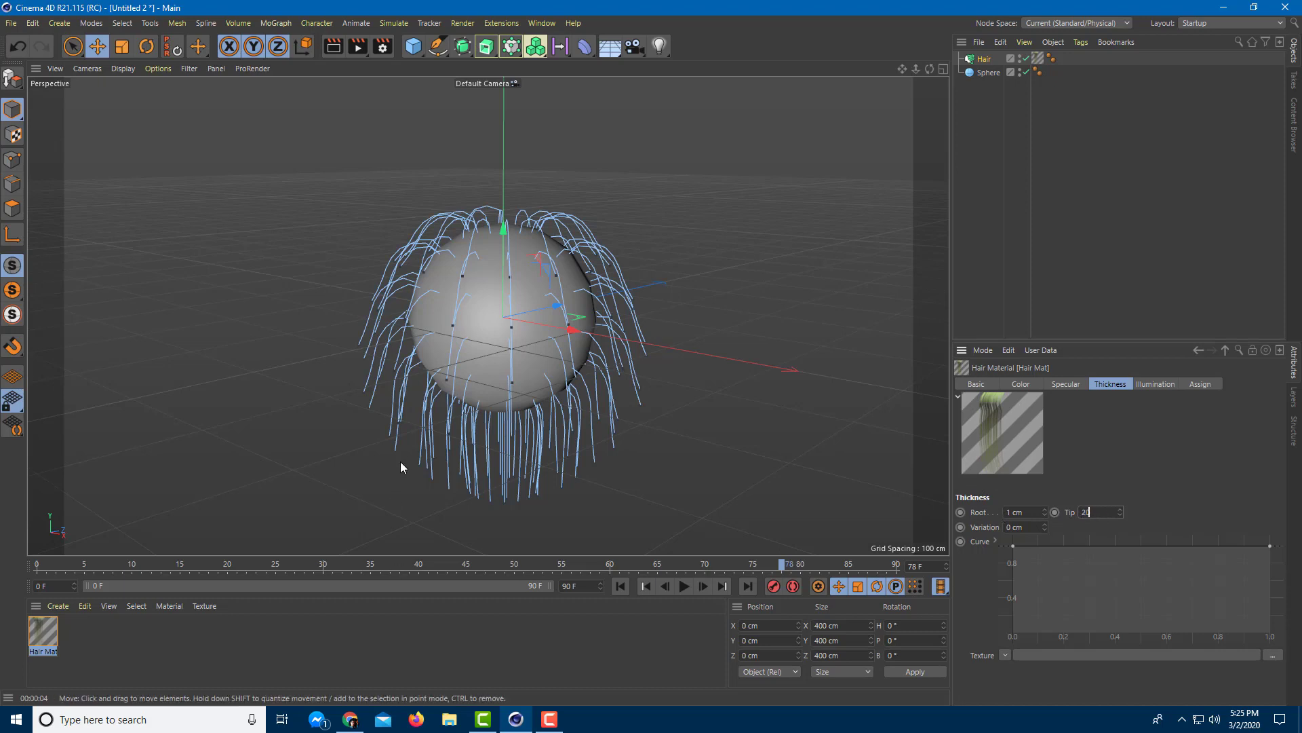
{"action": "left_click", "coordinate": [627, 341]}
{"action": "scroll", "coordinate": [626, 341], "scroll_direction": "up", "scroll_amount": 1}
{"action": "key", "text": "ctrl+r"}
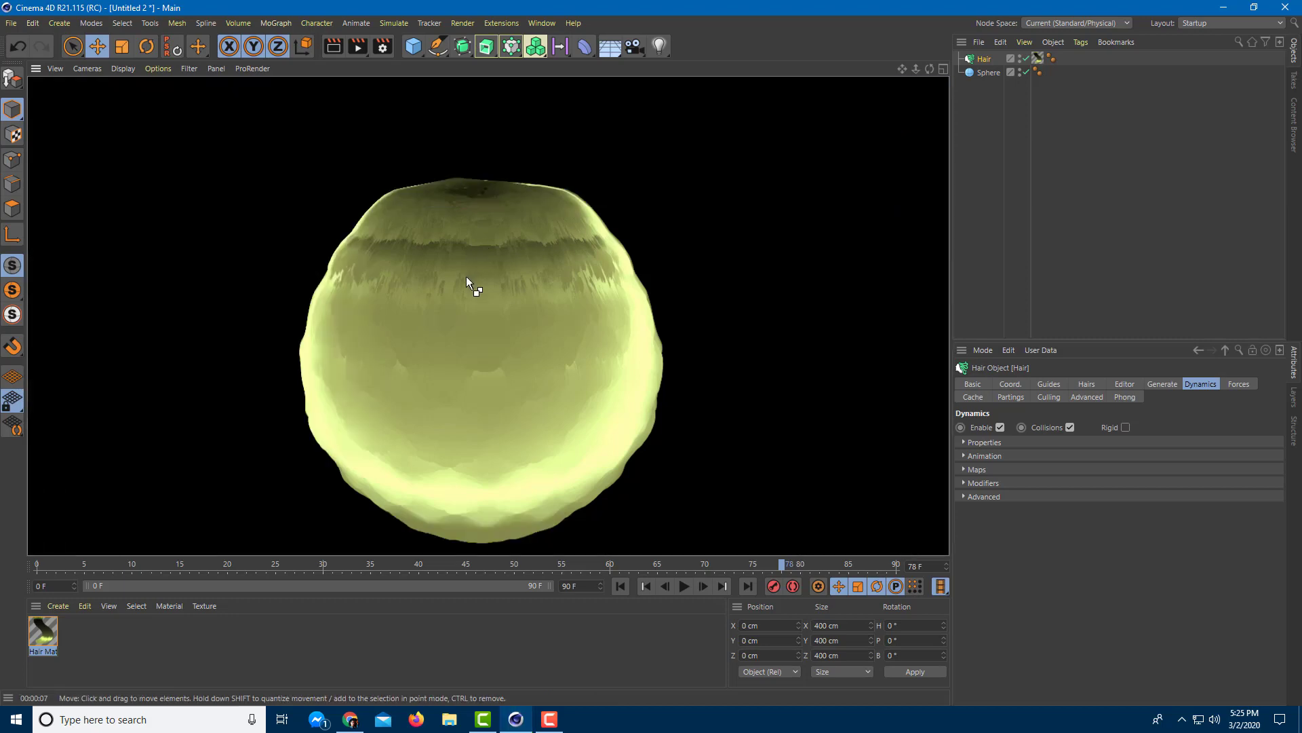
{"action": "left_click", "coordinate": [466, 275]}
- Set the Hair Mat's tip thickness to 0.1 cm and its thickness variation to 4.8 cm
{"action": "left_click", "coordinate": [48, 628]}
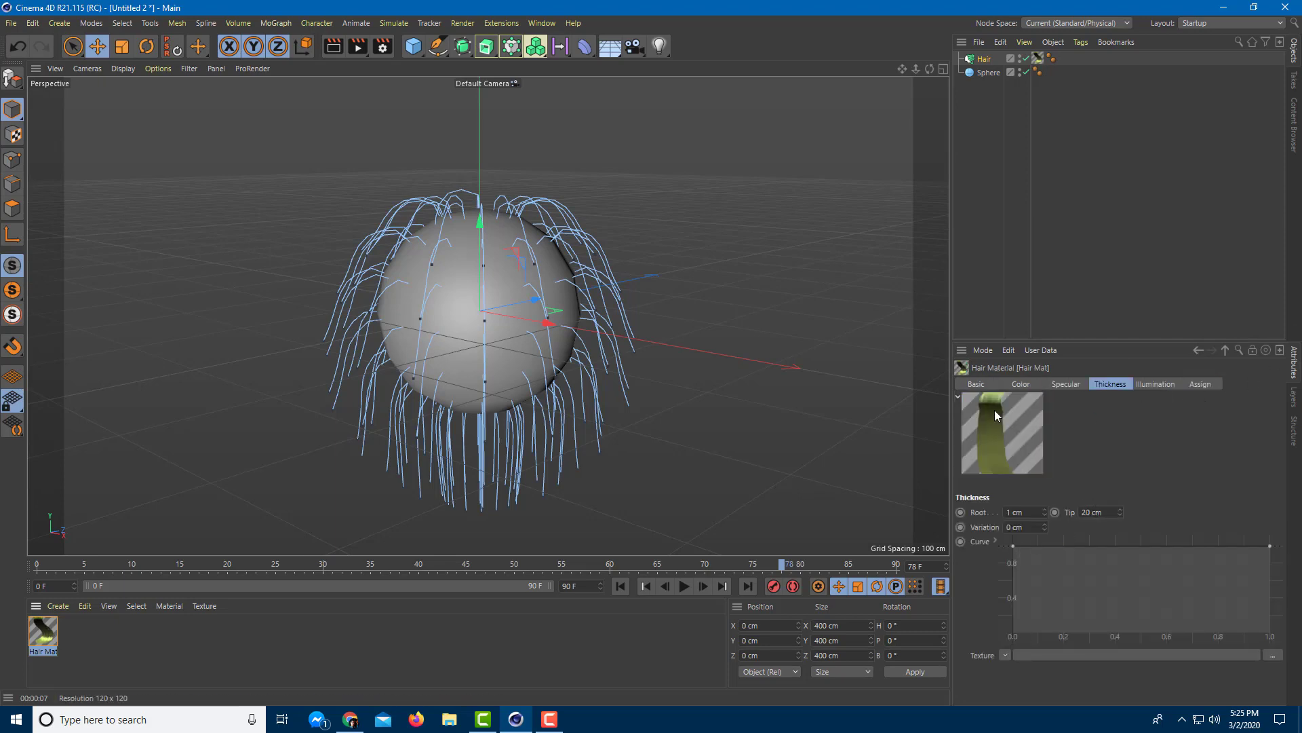
{"action": "double_click", "coordinate": [1094, 512]}
{"action": "type", "text": "0.1"}
{"action": "key", "text": "Return"}
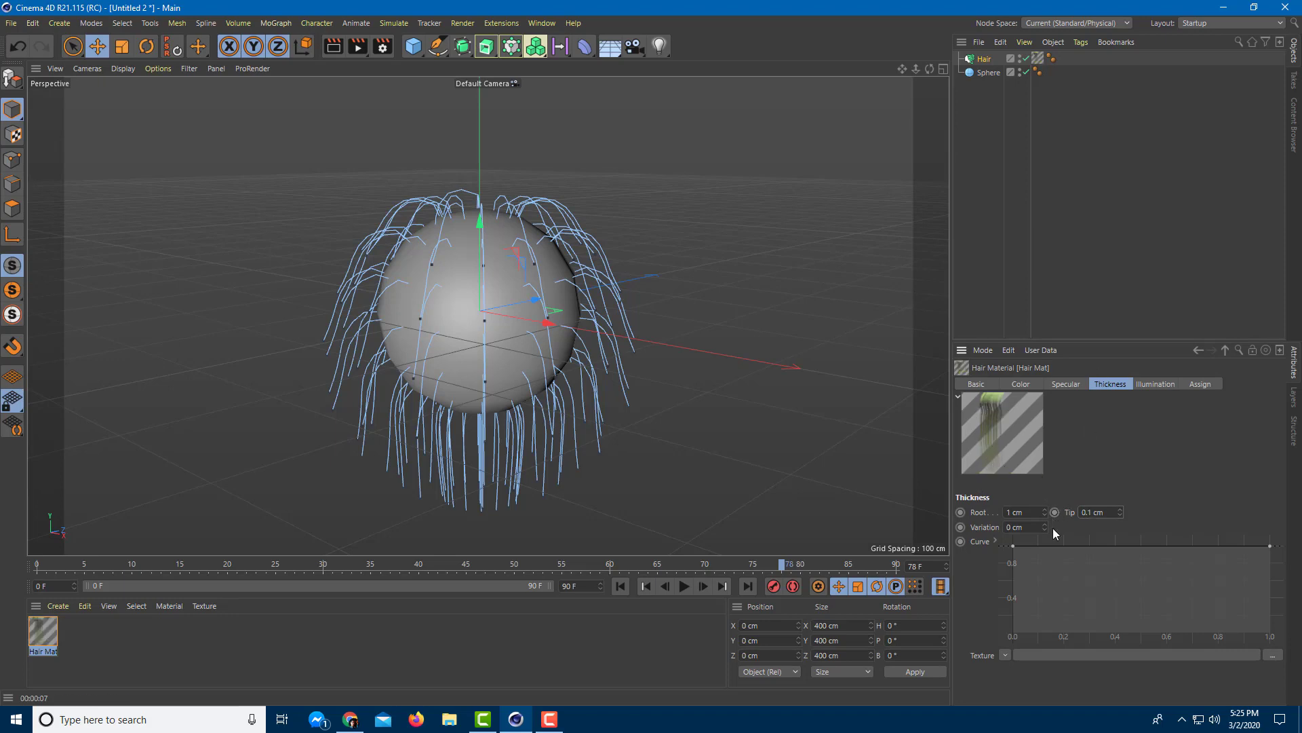
{"action": "type", "text": "6"}
{"action": "key", "text": "Return"}
{"action": "left_click_drag", "start_coordinate": [1045, 527], "coordinate": [1045, 536]}
- Reshape the hair thickness curve into a valley with raised ends and a low point near 0.5, and render the view
{"action": "mouse_move", "coordinate": [1269, 548]}
{"action": "left_mouse_down"}
{"action": "mouse_move", "coordinate": [1269, 626]}
{"action": "mouse_move", "coordinate": [1253, 536]}
{"action": "left_mouse_up"}
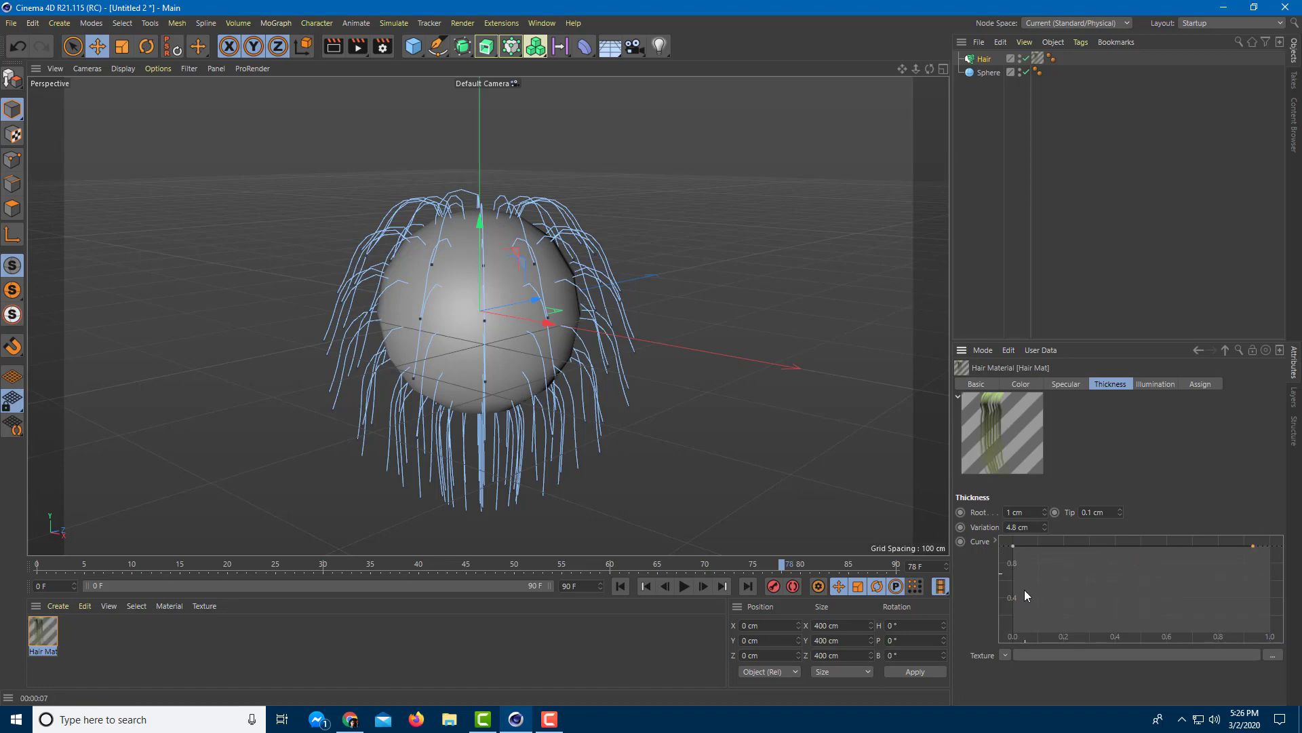
{"action": "left_click_drag", "start_coordinate": [1017, 549], "coordinate": [1023, 636]}
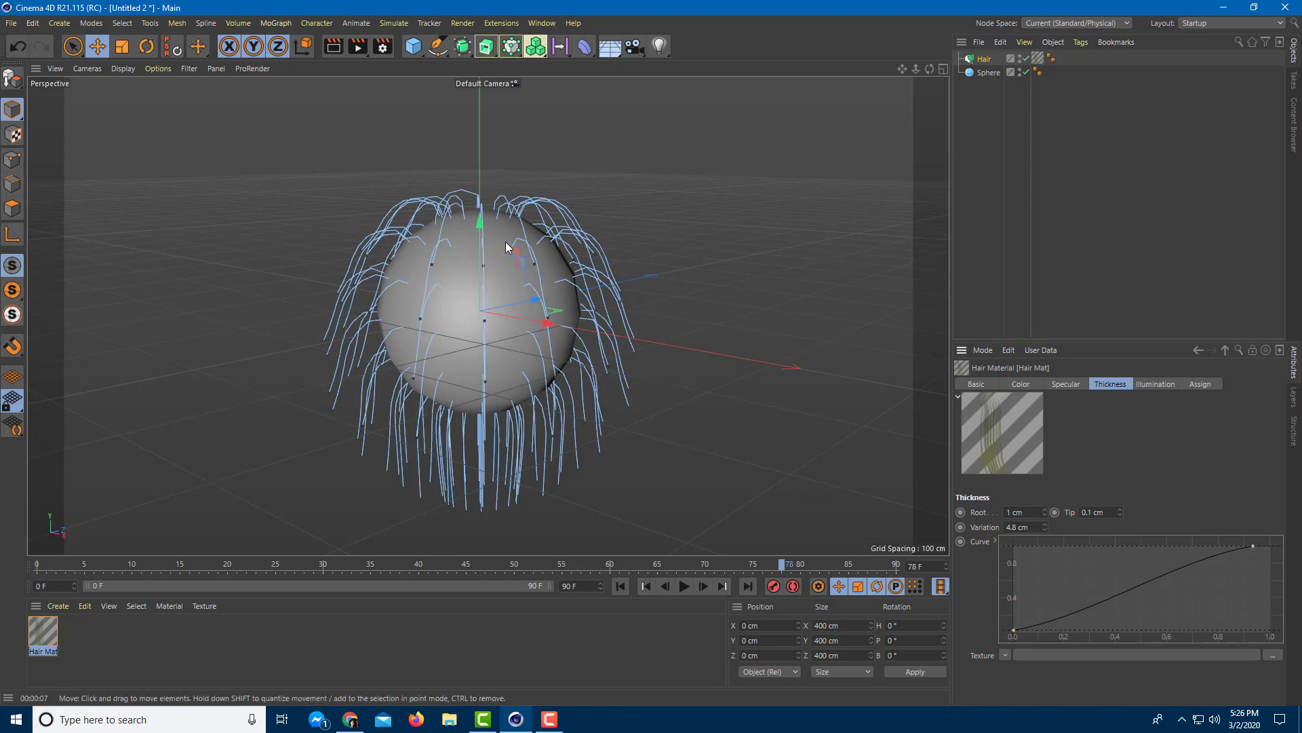
{"action": "left_click_drag", "start_coordinate": [1014, 629], "coordinate": [1015, 548]}
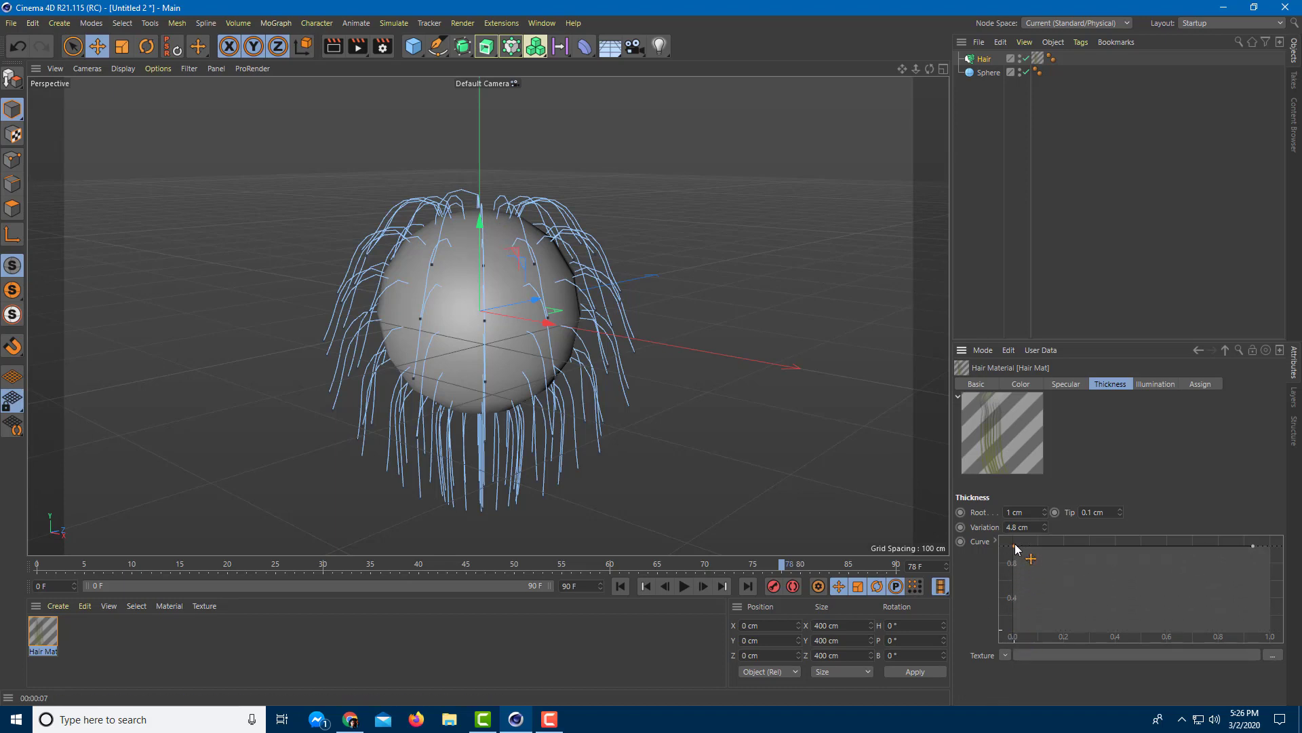
{"action": "left_click_drag", "start_coordinate": [1152, 551], "coordinate": [1139, 624]}
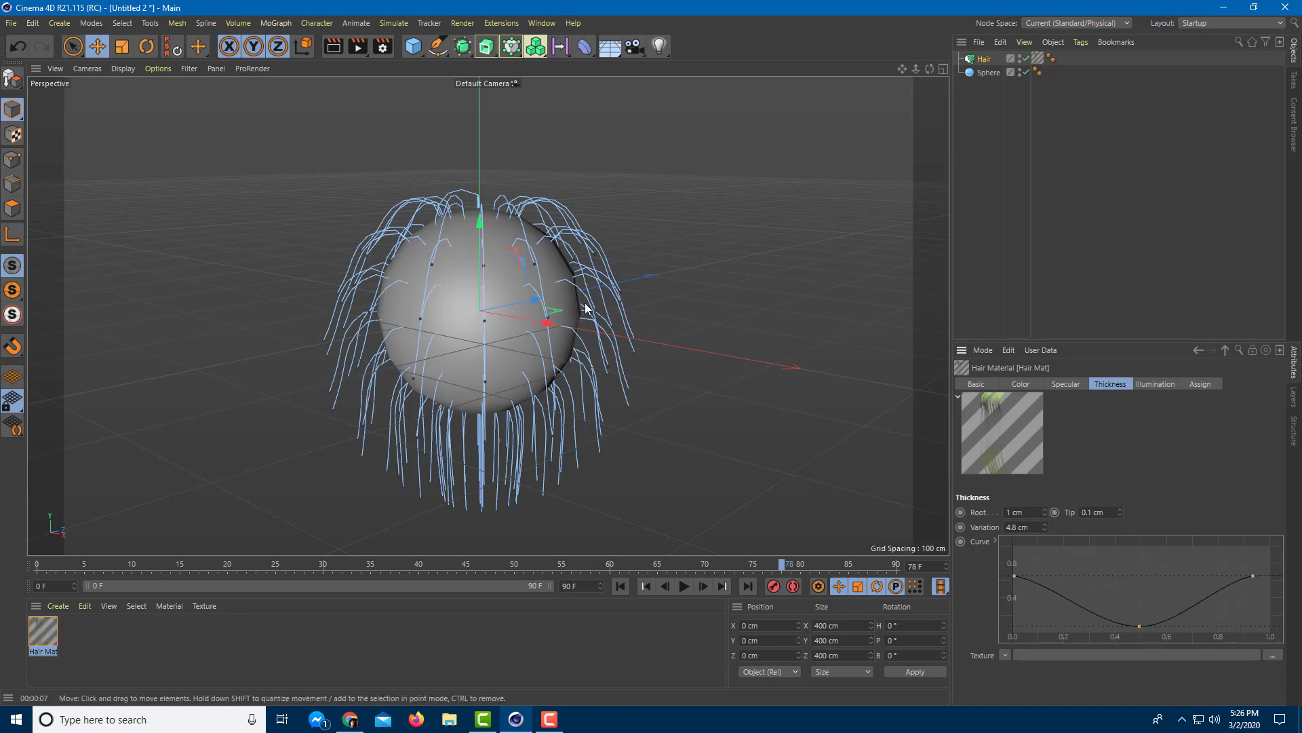
{"action": "key", "text": "ctrl+r"}
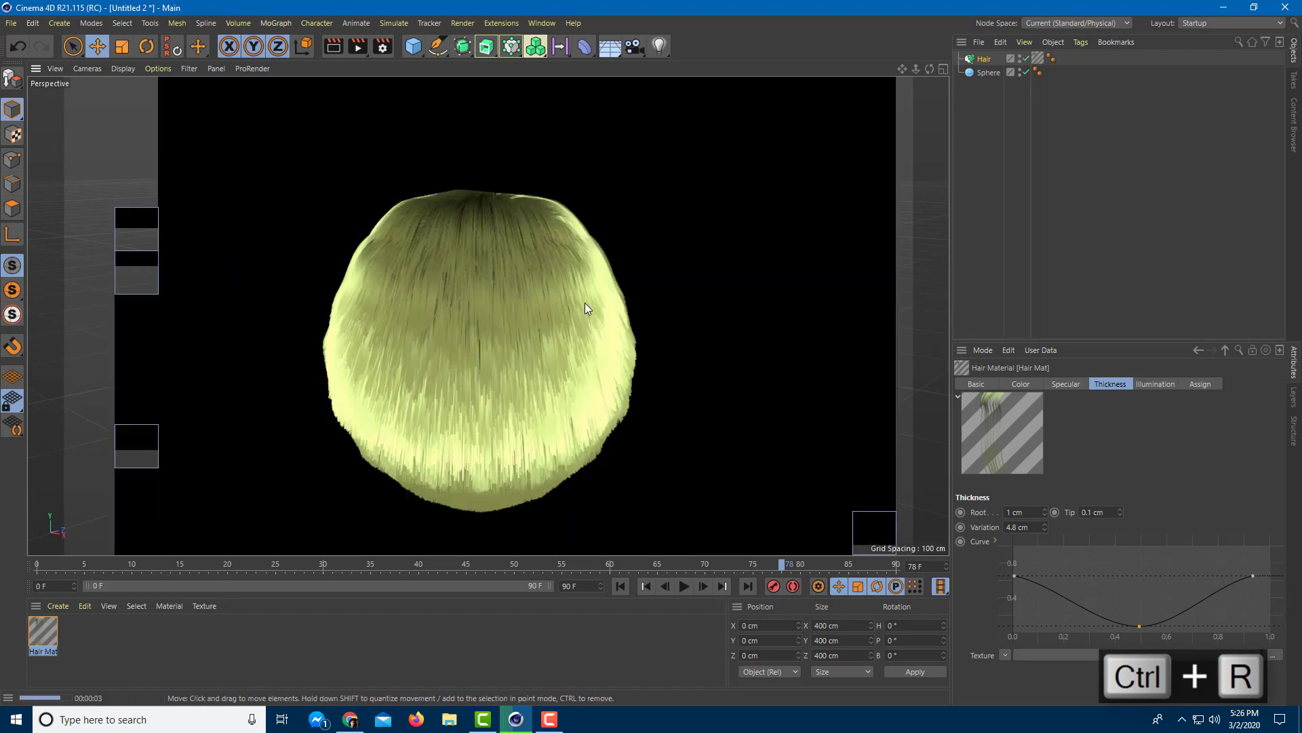
{"action": "left_click", "coordinate": [587, 301]}
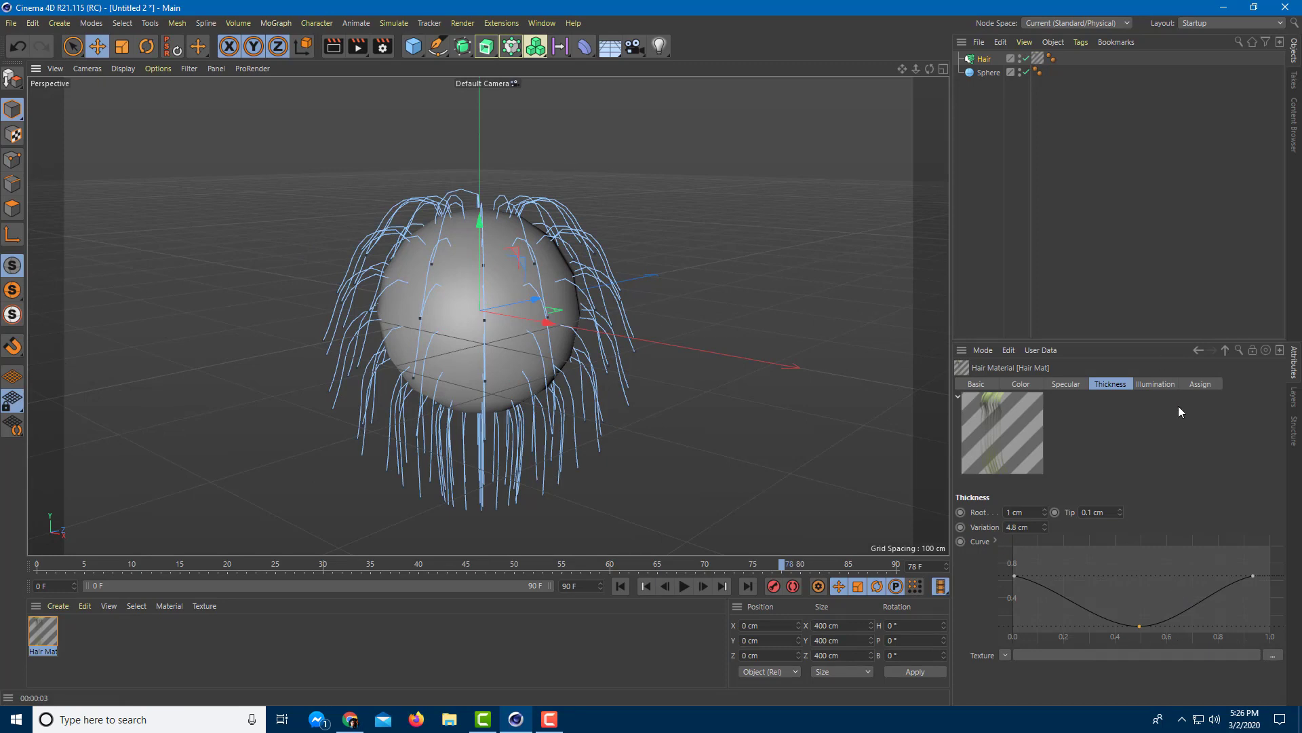
- Set the hair illumination's diffuse to 0%, roughness to 48% and reflectiveness to 75%
{"action": "left_click", "coordinate": [1156, 384]}
{"action": "left_click_drag", "start_coordinate": [1157, 532], "coordinate": [1286, 540]}
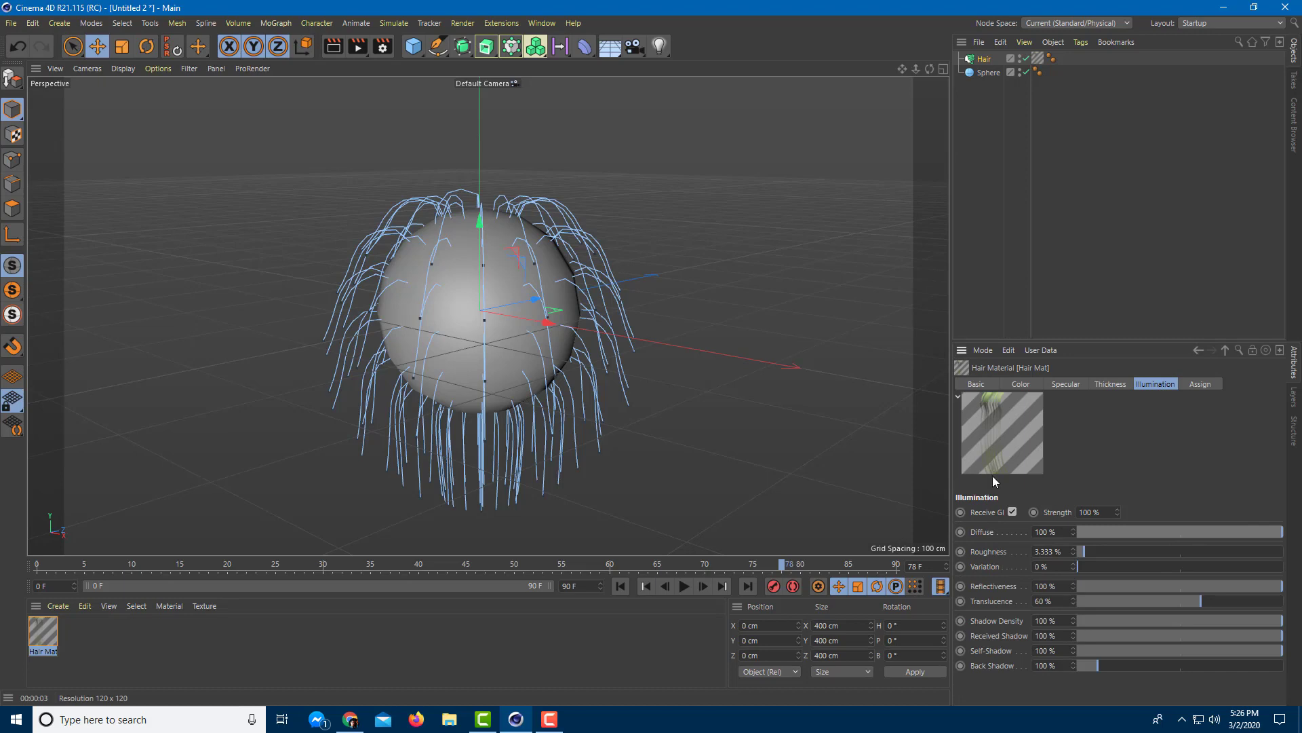
{"action": "left_click_drag", "start_coordinate": [1153, 533], "coordinate": [1030, 530]}
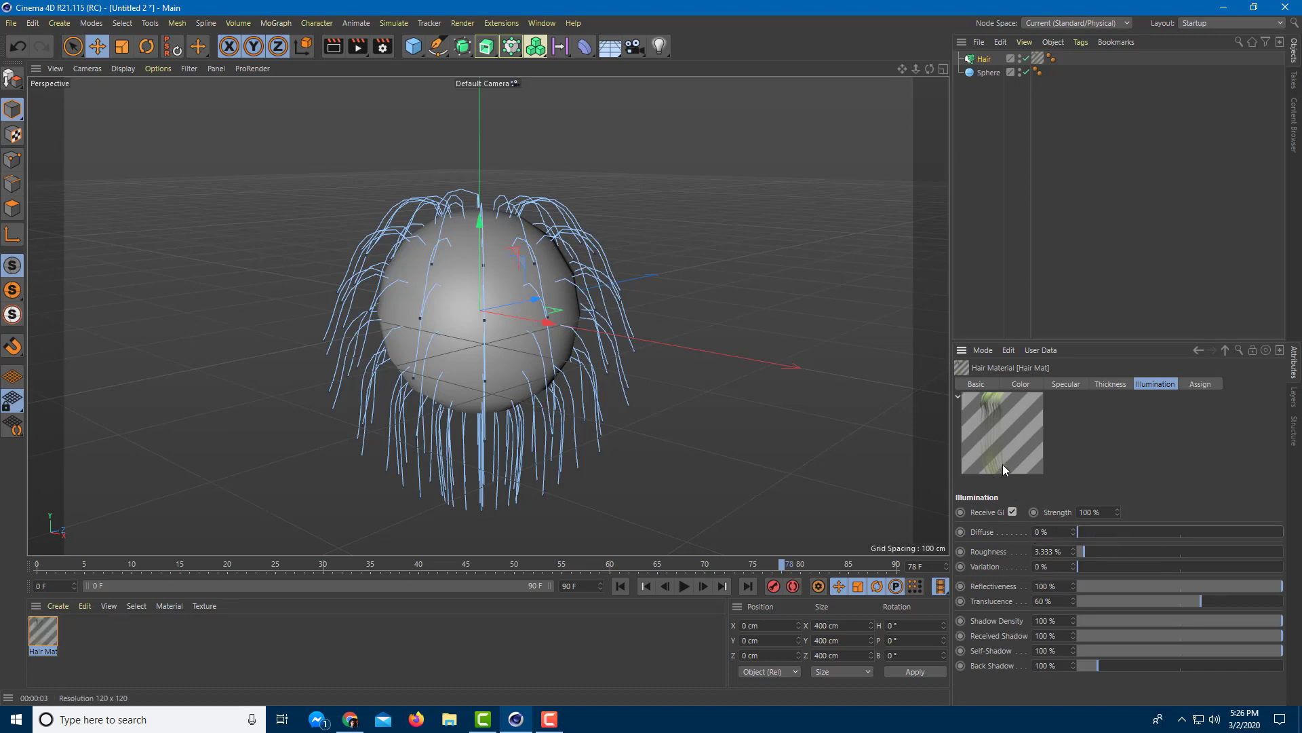
{"action": "left_click_drag", "start_coordinate": [1129, 552], "coordinate": [1196, 551]}
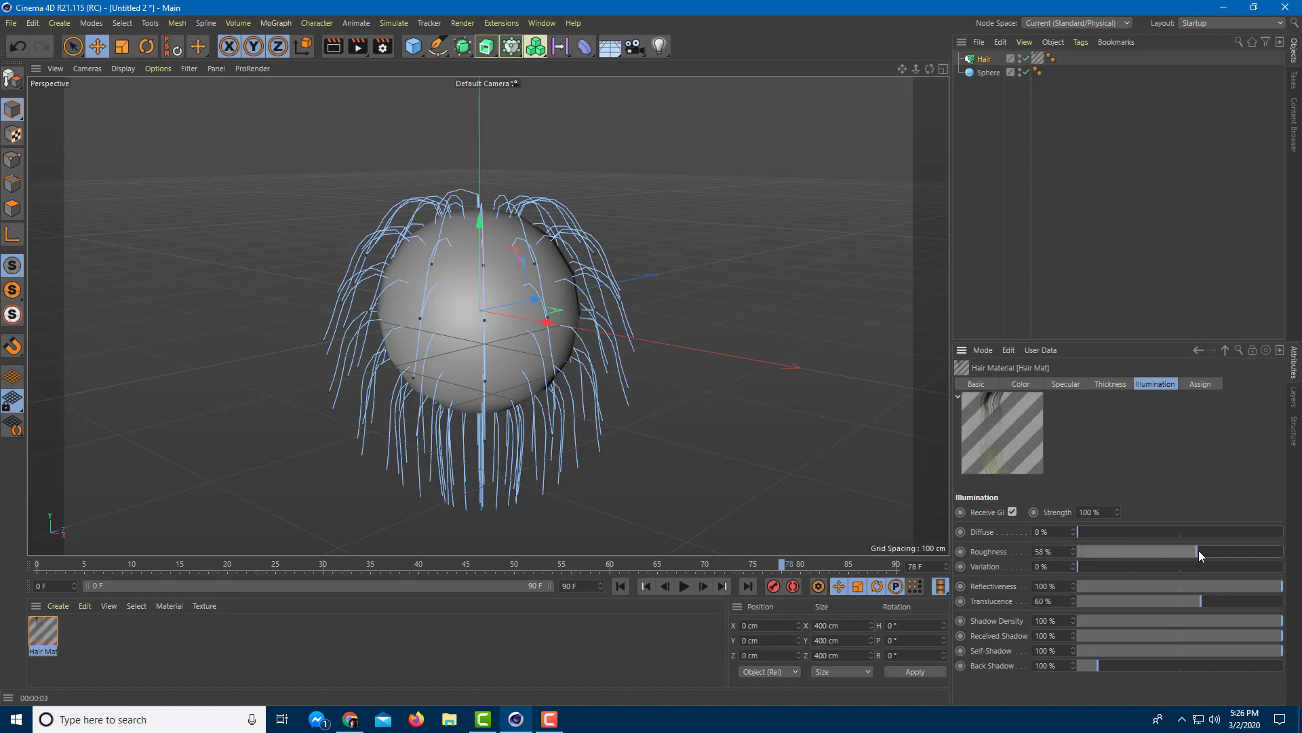
{"action": "left_click", "coordinate": [1175, 552]}
{"action": "left_click_drag", "start_coordinate": [1205, 585], "coordinate": [1232, 586]}
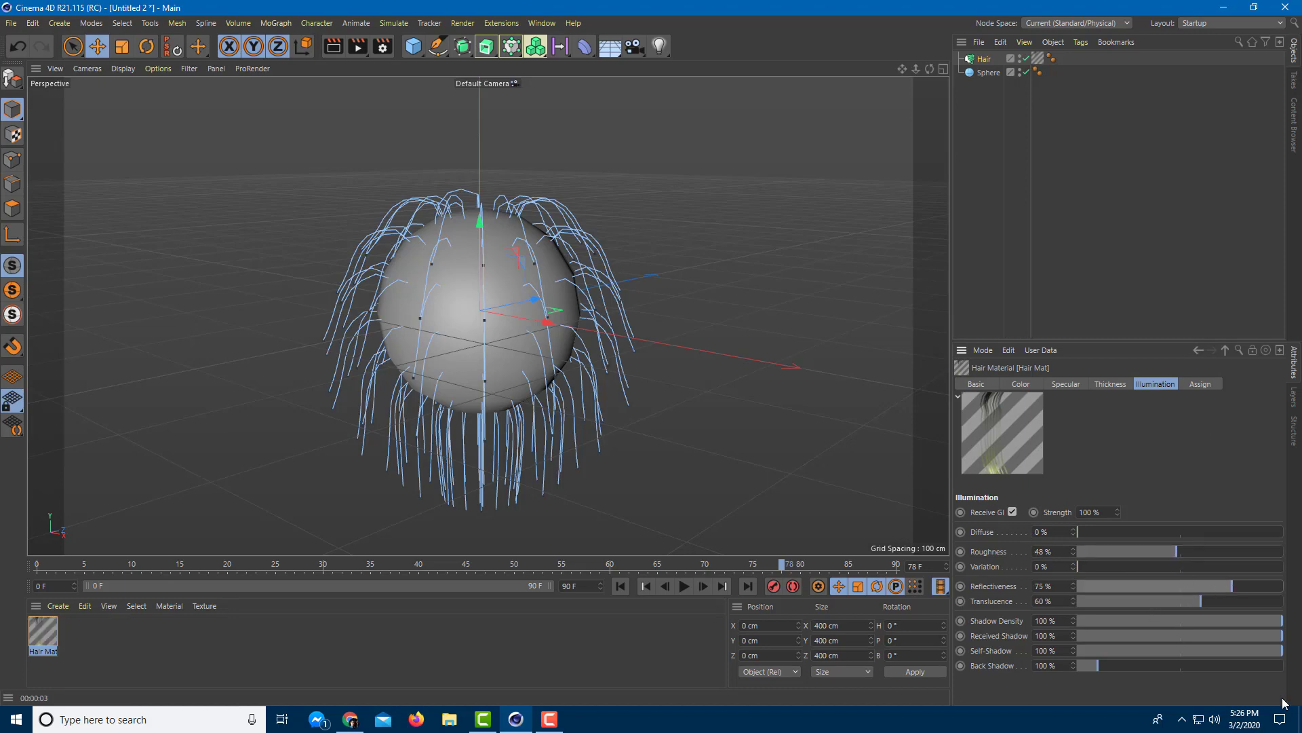
- Check the Hair Mat's assignment and basic properties, and render the hair from another angle
{"action": "left_click", "coordinate": [1201, 384]}
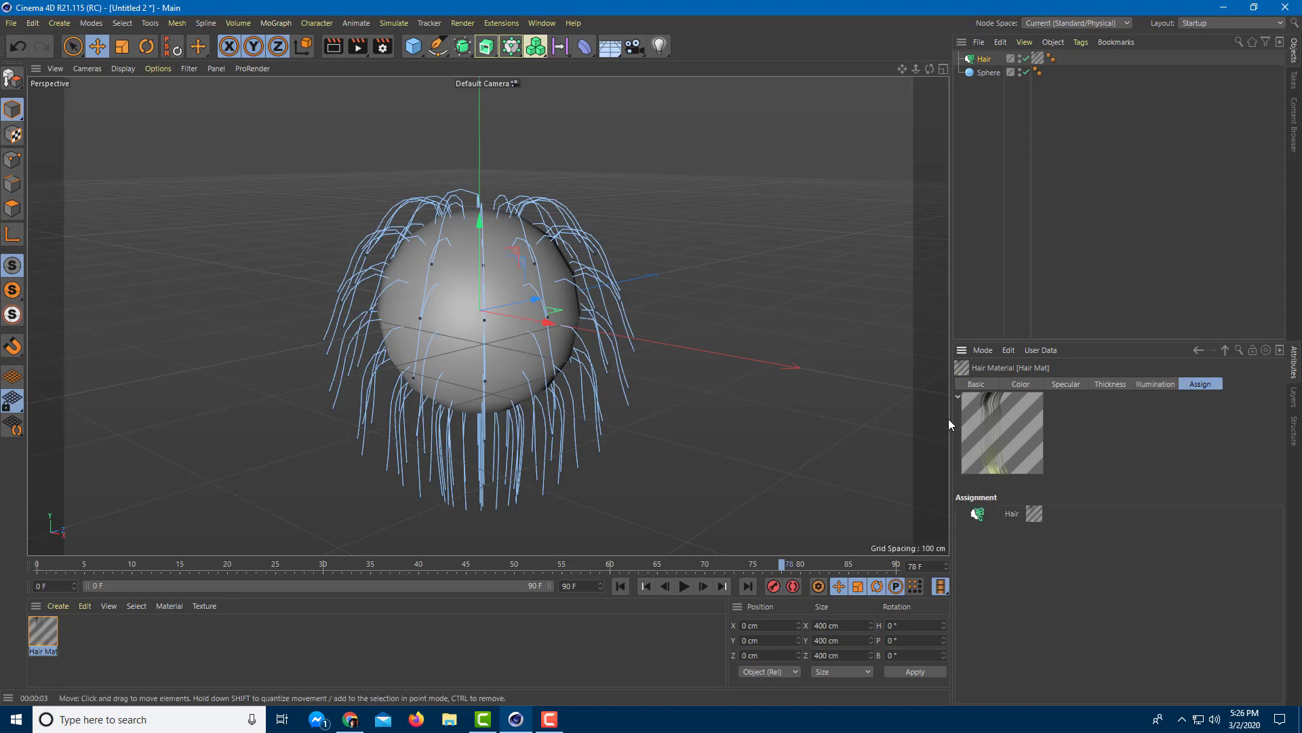
{"action": "left_click", "coordinate": [968, 384]}
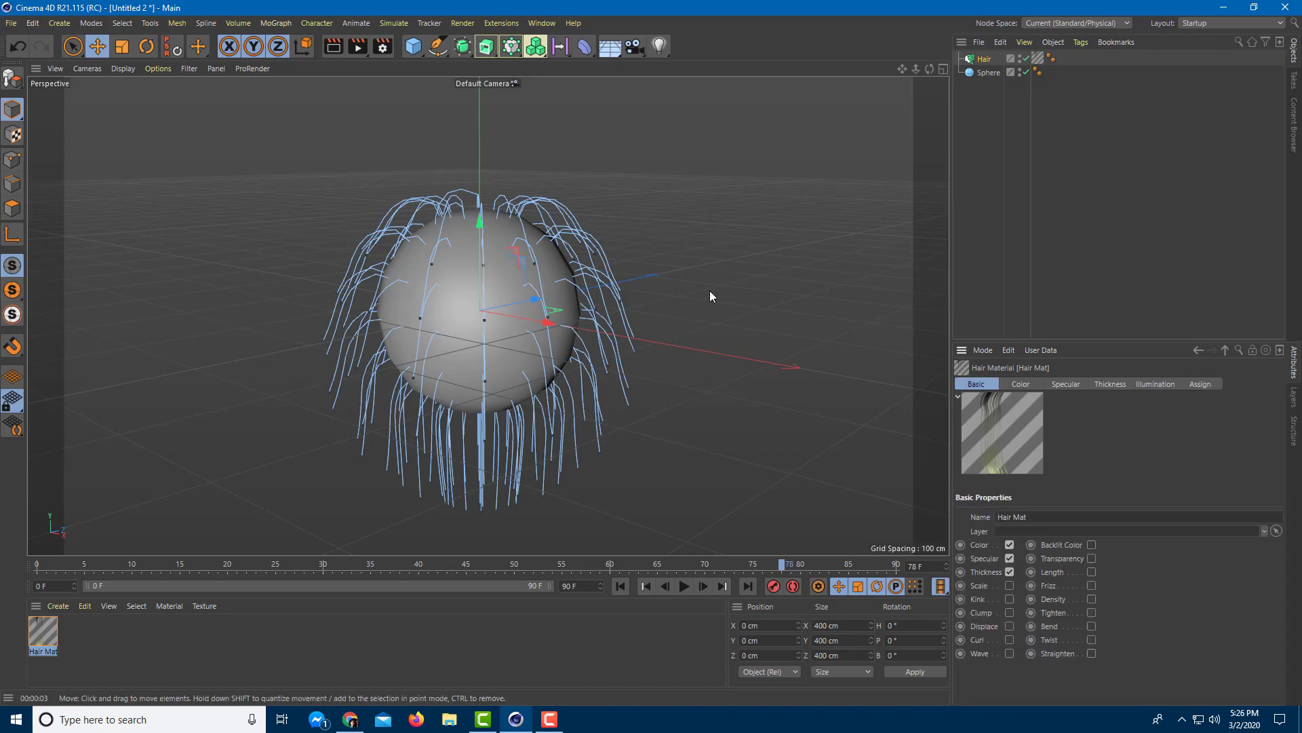
{"action": "left_click_drag", "start_coordinate": [710, 291], "coordinate": [568, 272], "text": "alt"}
{"action": "key", "text": "ctrl+r"}
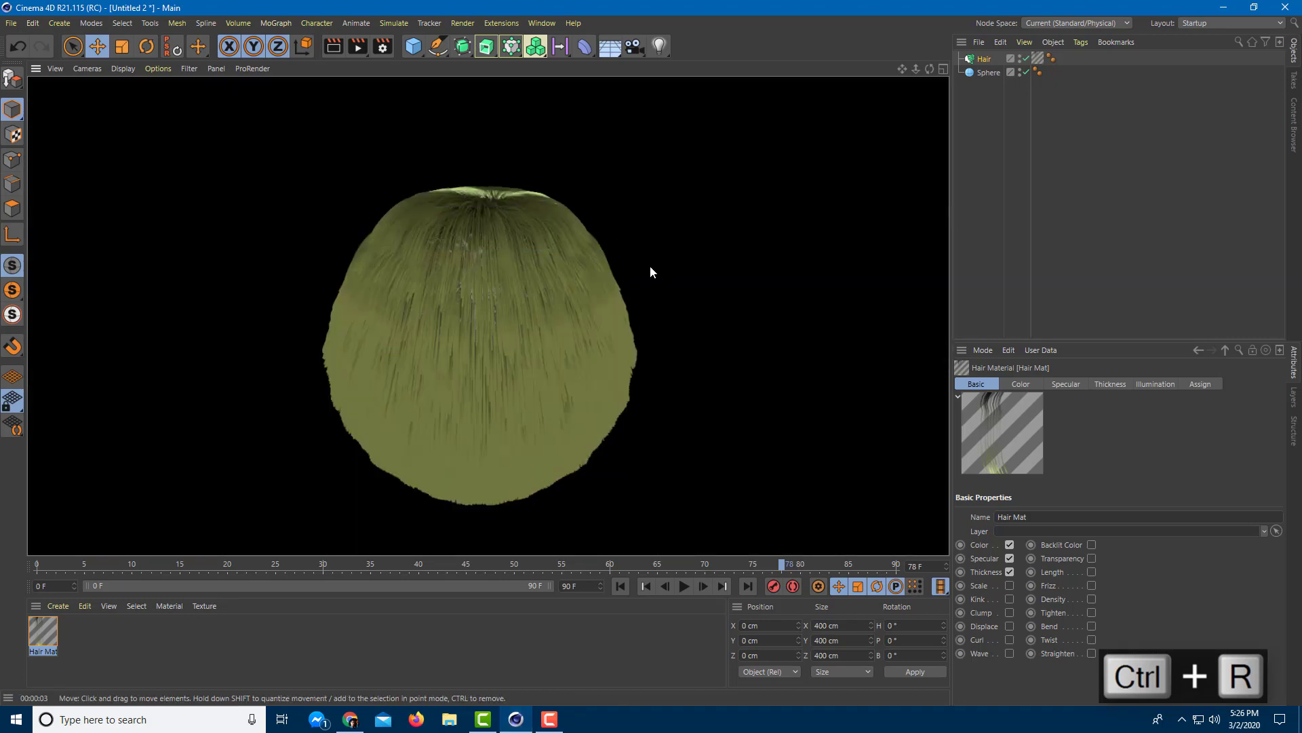
{"action": "left_click", "coordinate": [650, 266]}
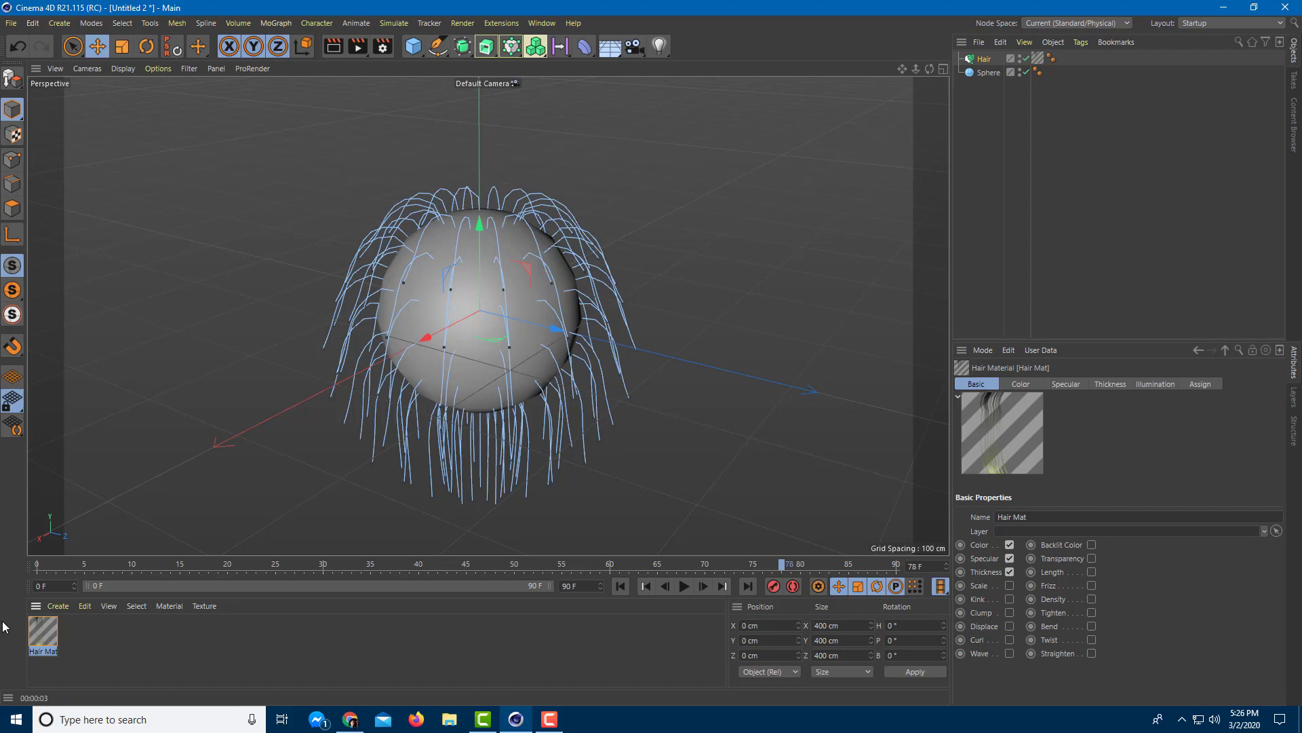
- Add a knot at about 57% of the hair color gradient and make it blue with H 233° and S 70%
{"action": "left_click", "coordinate": [1018, 384]}
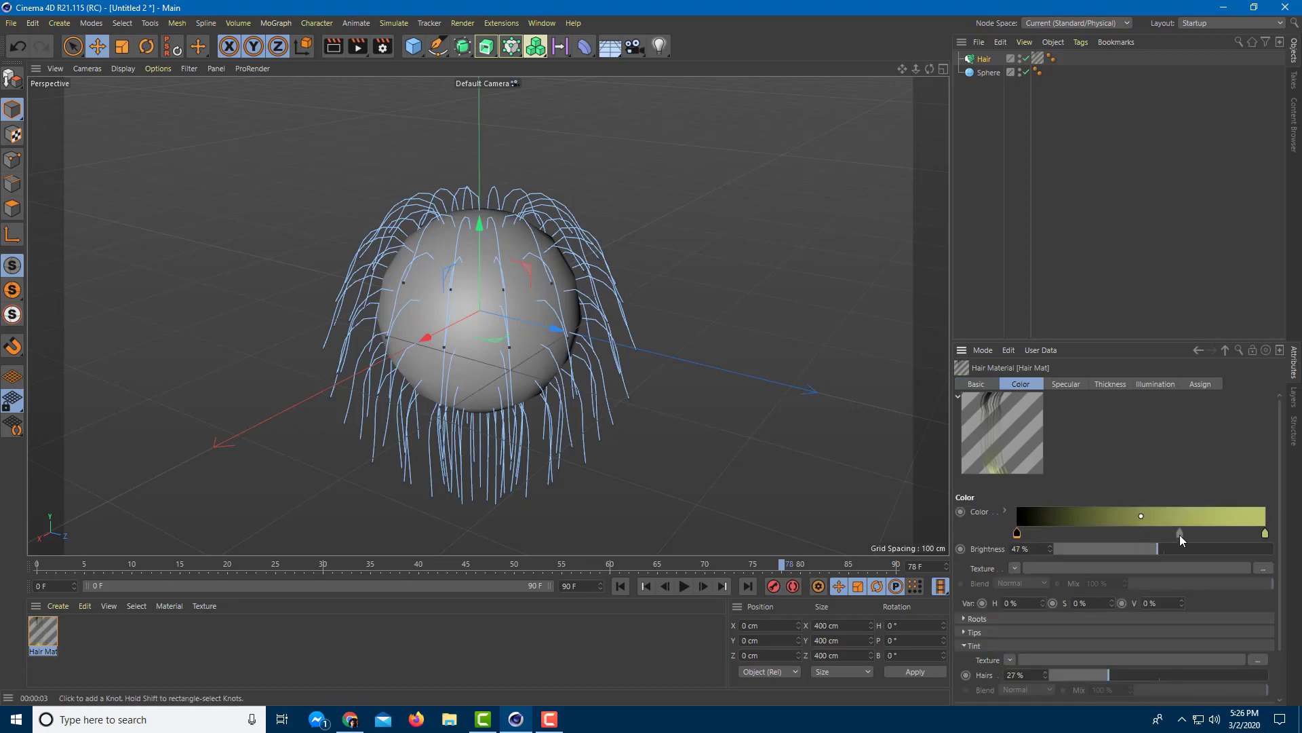
{"action": "left_click", "coordinate": [1158, 534]}
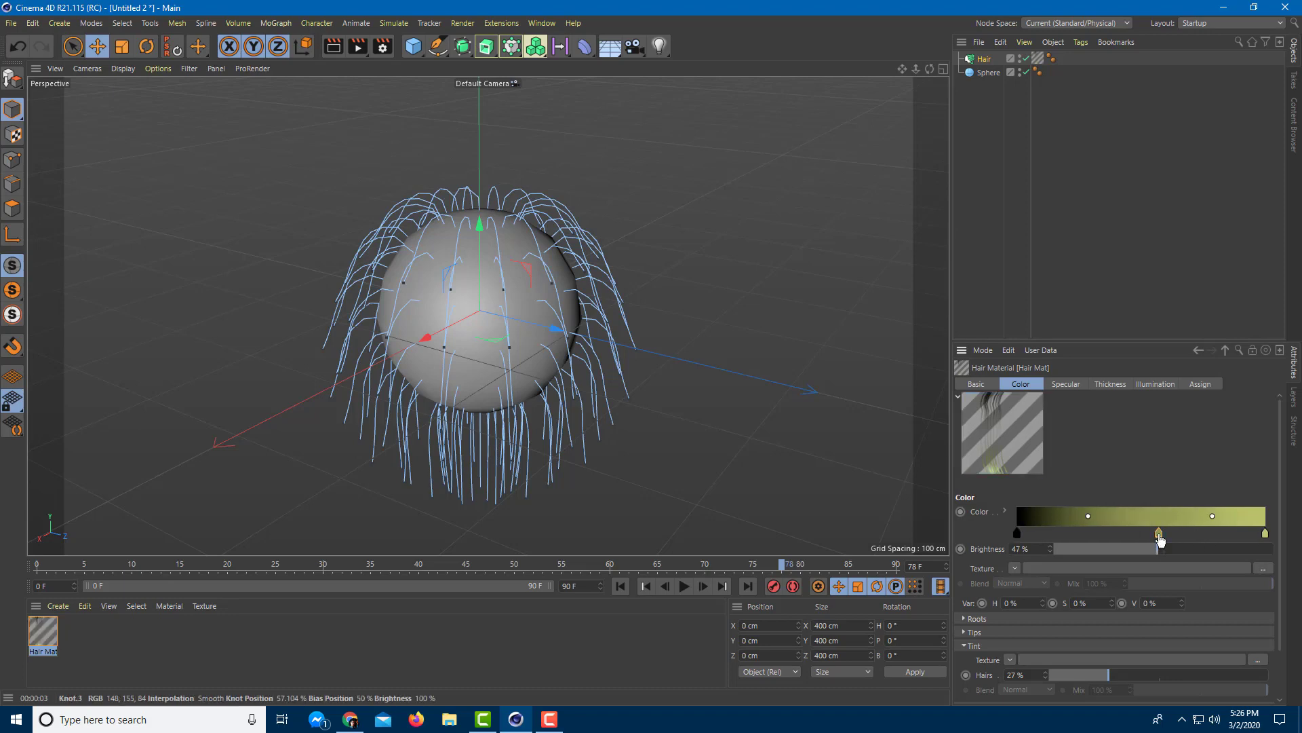
{"action": "double_click", "coordinate": [1159, 534]}
{"action": "left_click", "coordinate": [1216, 551]}
{"action": "left_click", "coordinate": [1234, 563]}
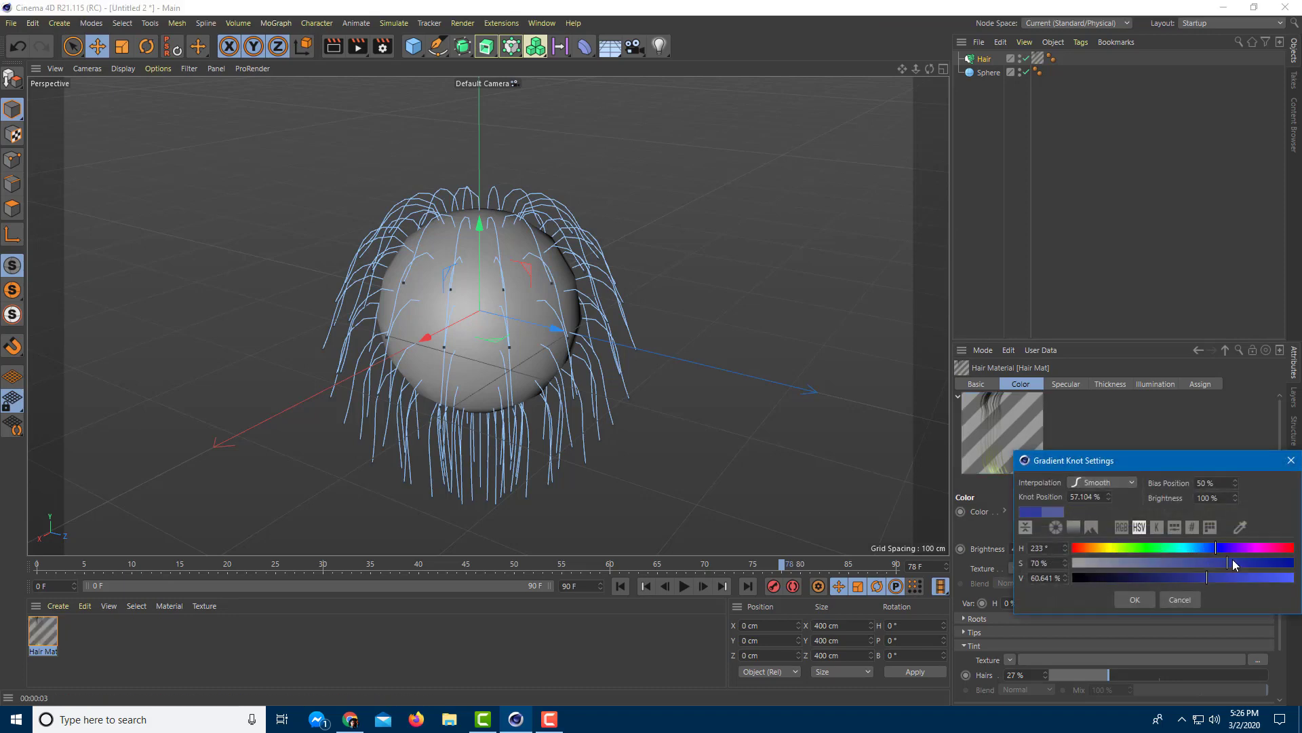
{"action": "left_click", "coordinate": [1135, 600]}
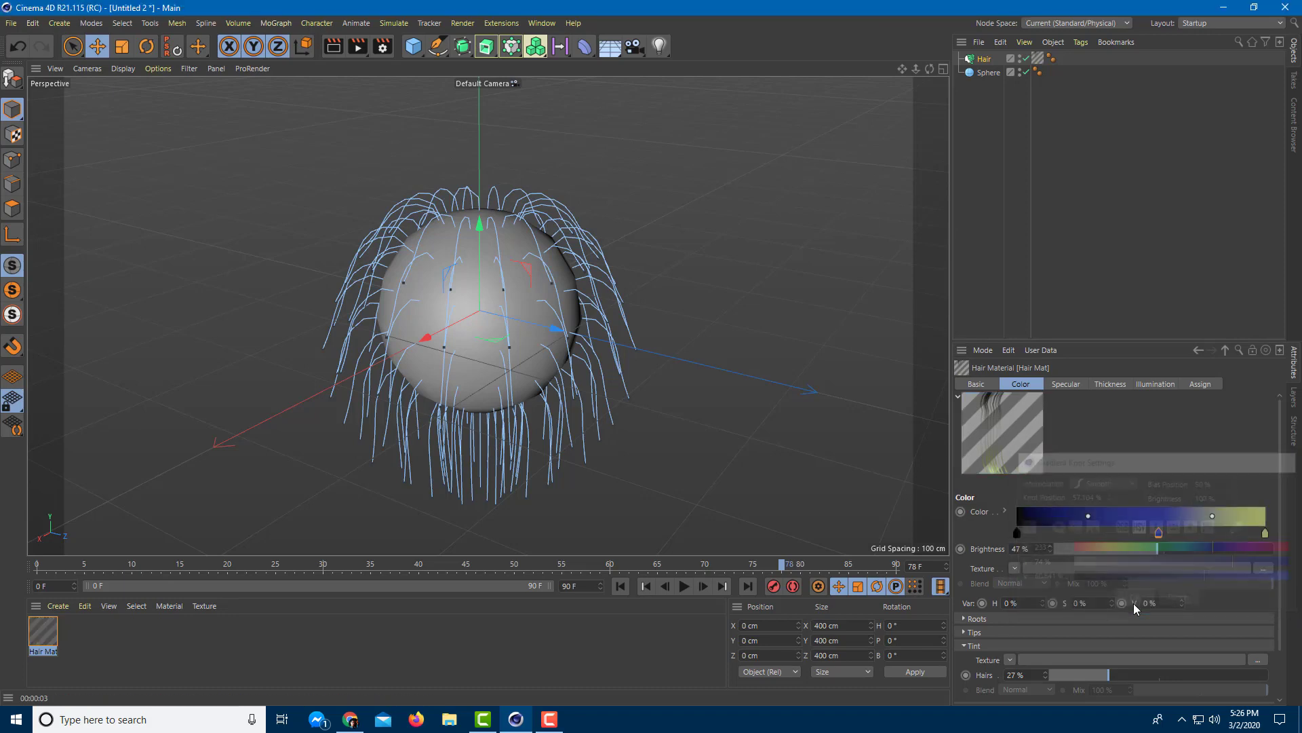
- Change the hair color gradient's end knot to green with H 123°, S 93% and V 93%, and render the view
{"action": "double_click", "coordinate": [1265, 534]}
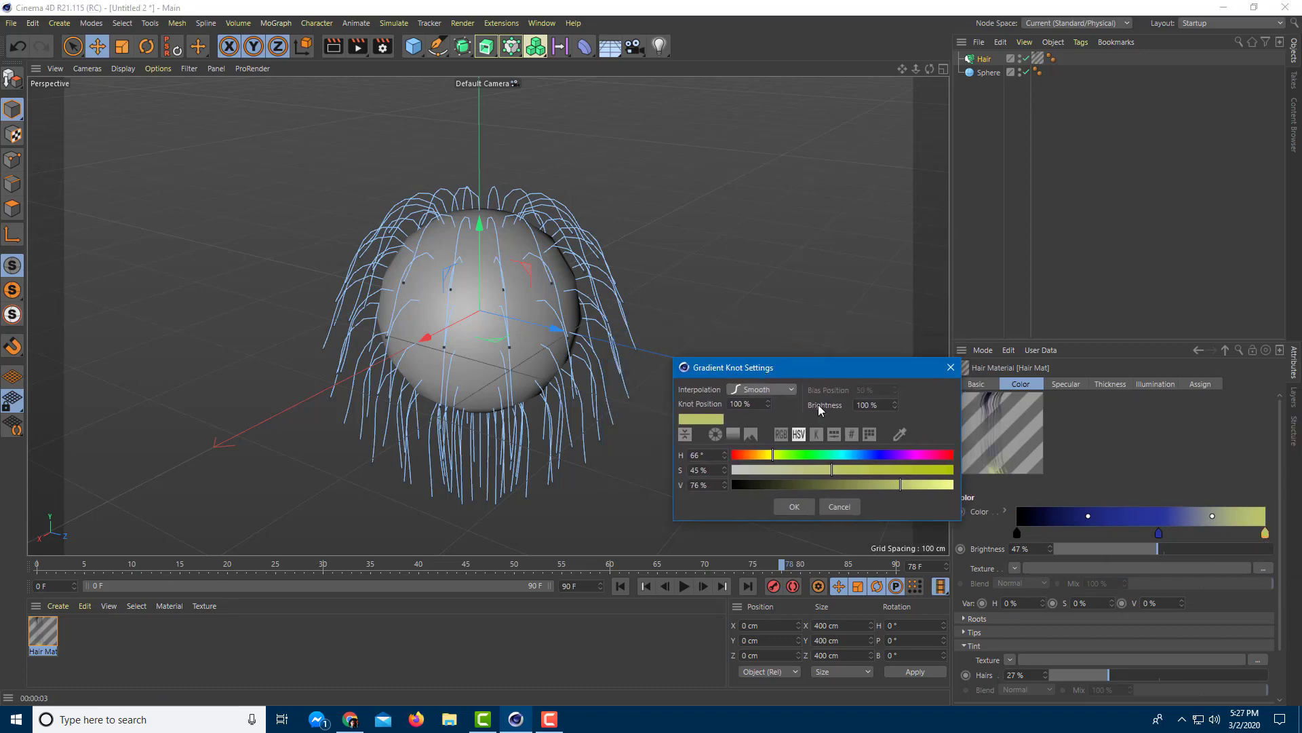
{"action": "left_click", "coordinate": [807, 454]}
{"action": "left_click_drag", "start_coordinate": [910, 468], "coordinate": [953, 469]}
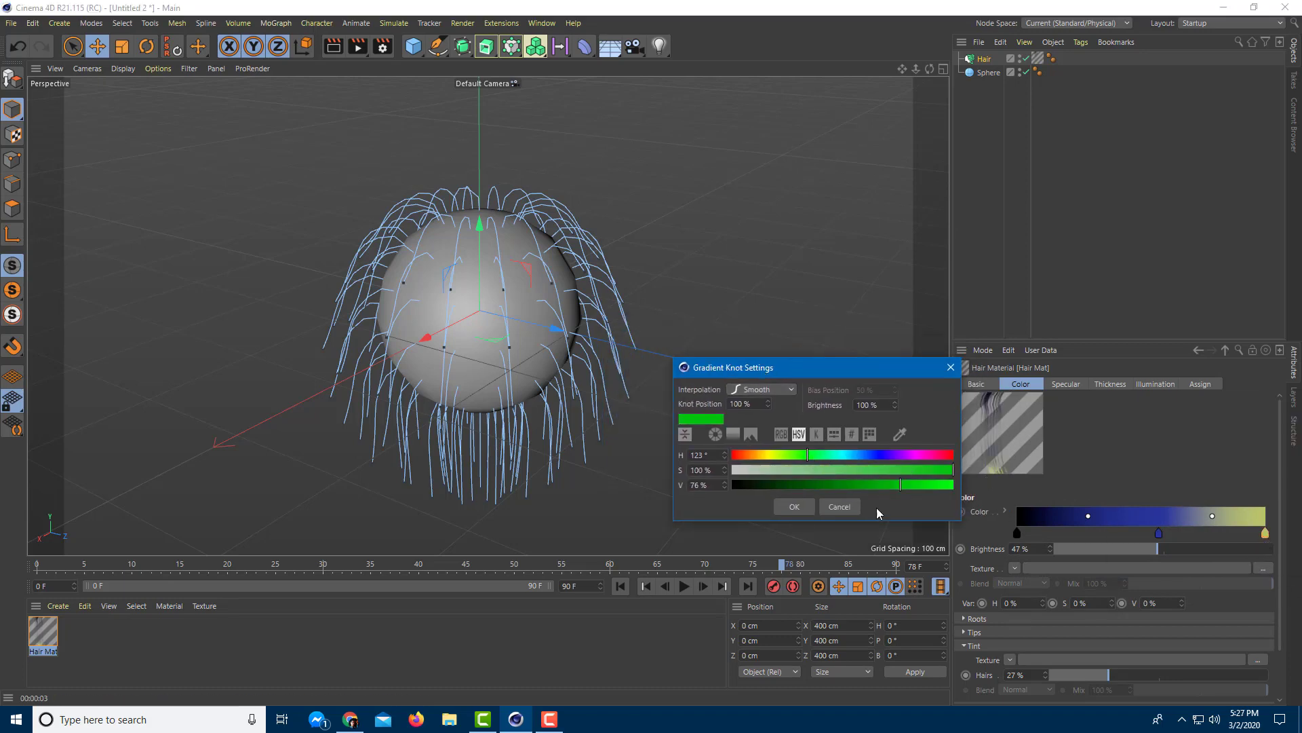
{"action": "left_click", "coordinate": [937, 470]}
{"action": "left_click", "coordinate": [938, 485]}
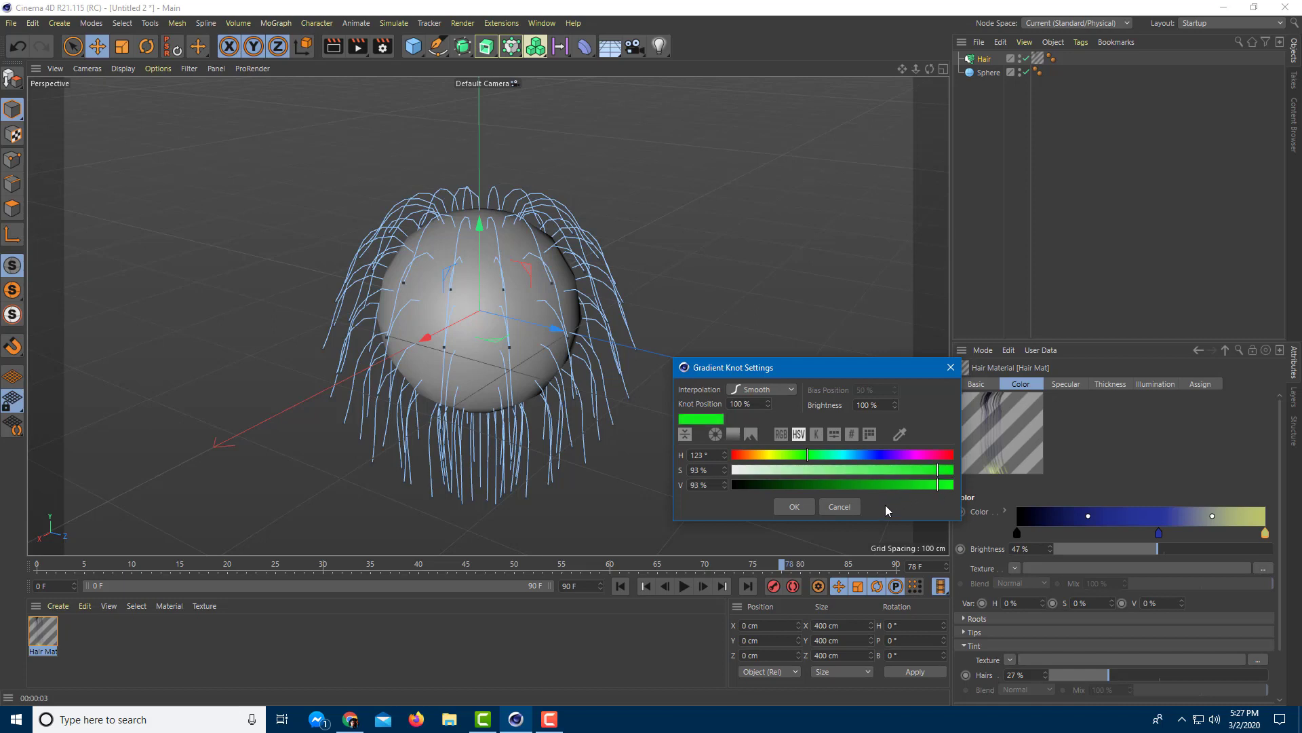
{"action": "left_click", "coordinate": [813, 504]}
{"action": "key", "text": "ctrl+r"}
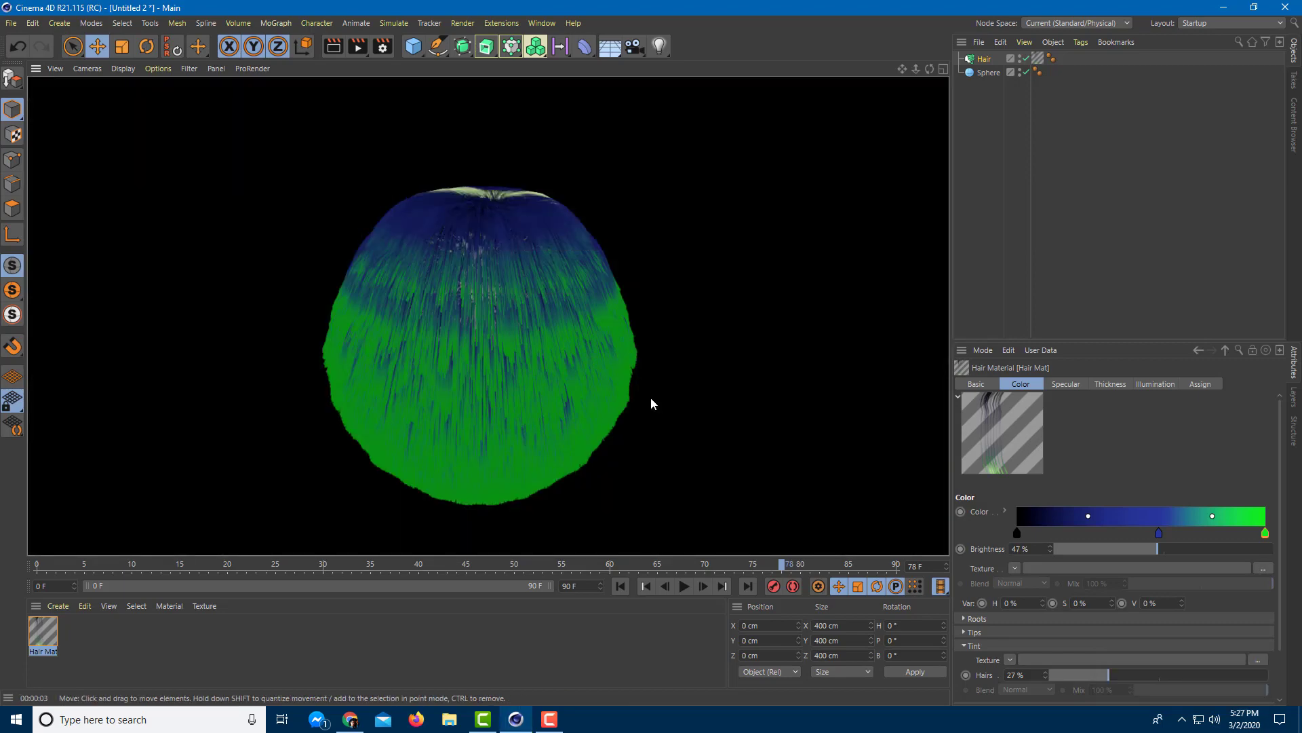
{"action": "left_click", "coordinate": [640, 396]}
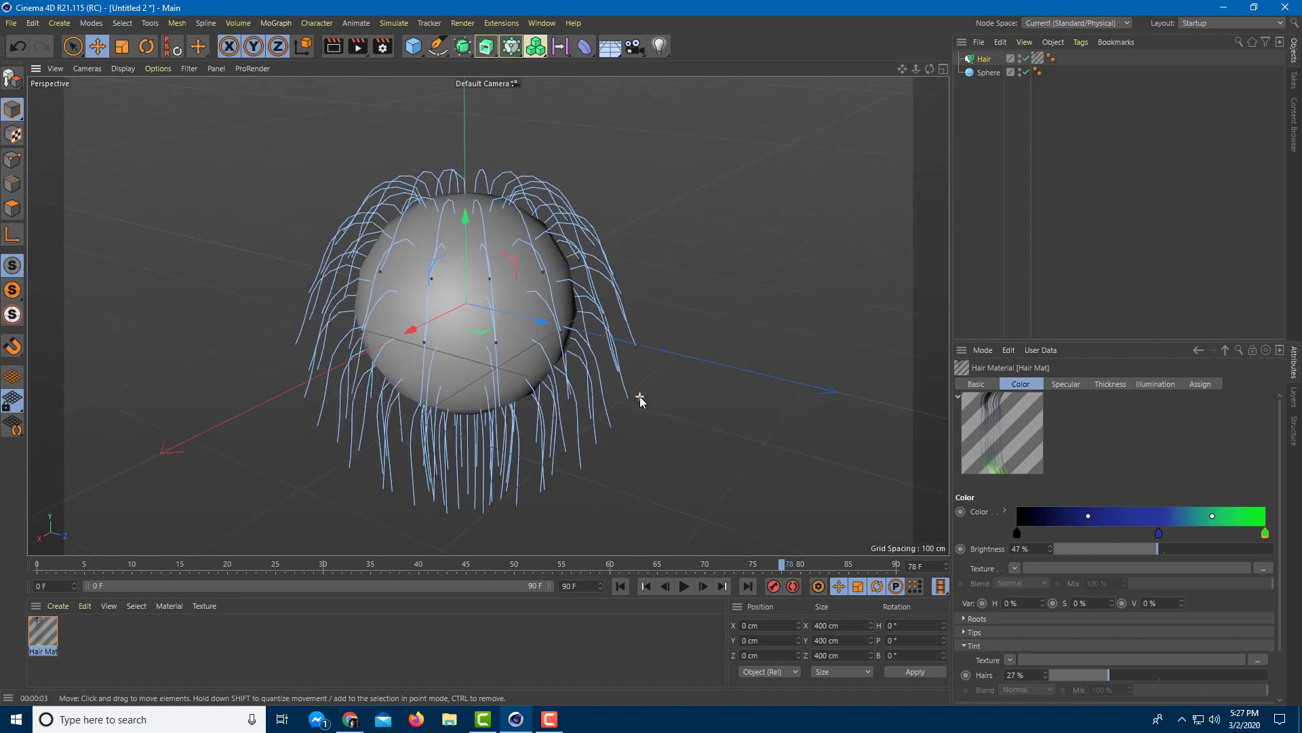